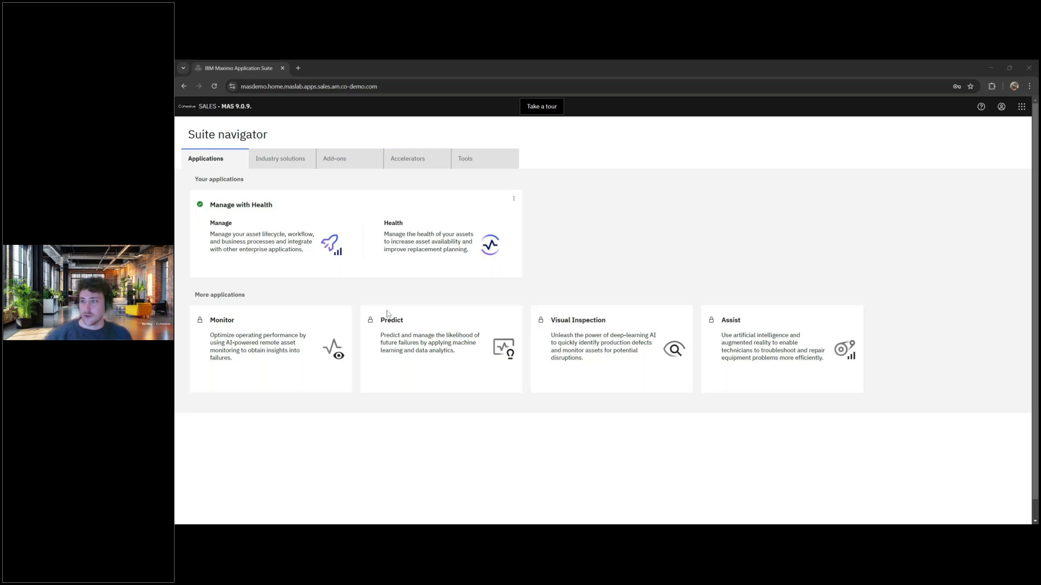
- Launch Manage from the Suite navigator tile to reach its Operational dashboard
mouse_move(282, 236)
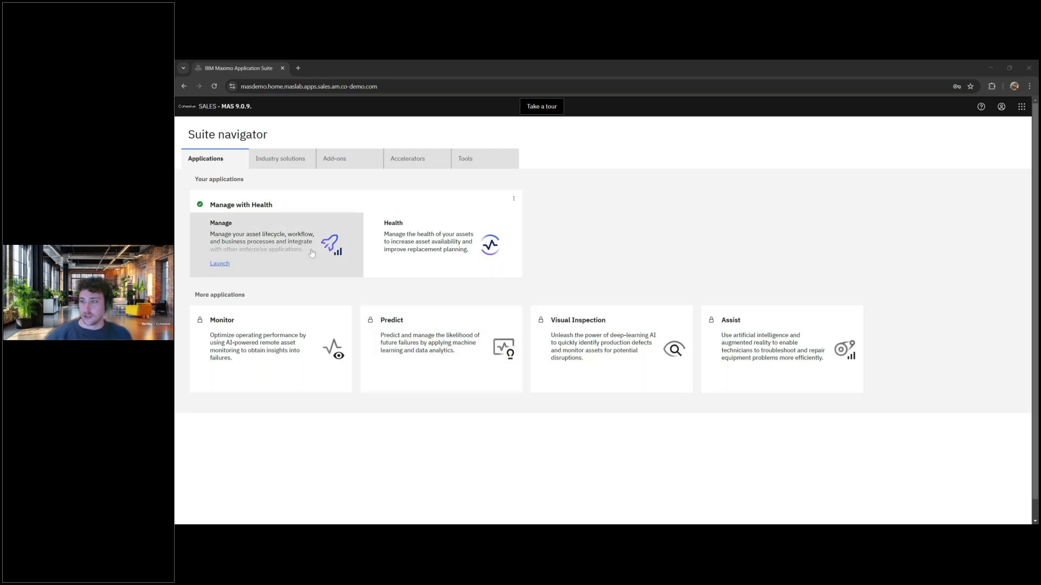
click(223, 266)
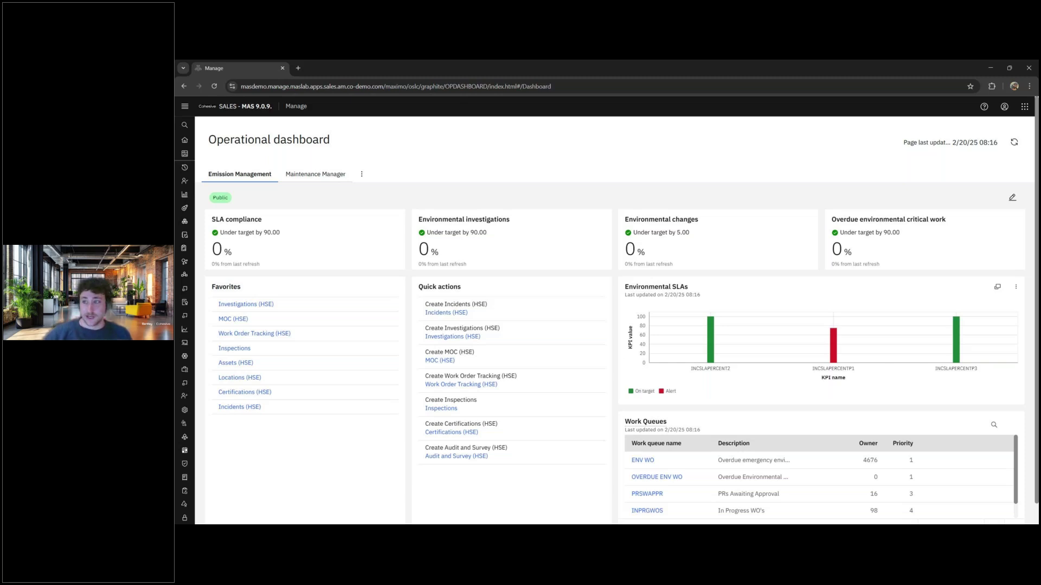
- Open Bypass Management (HSE) from the Operations (HSE) group in the side menu
click(185, 109)
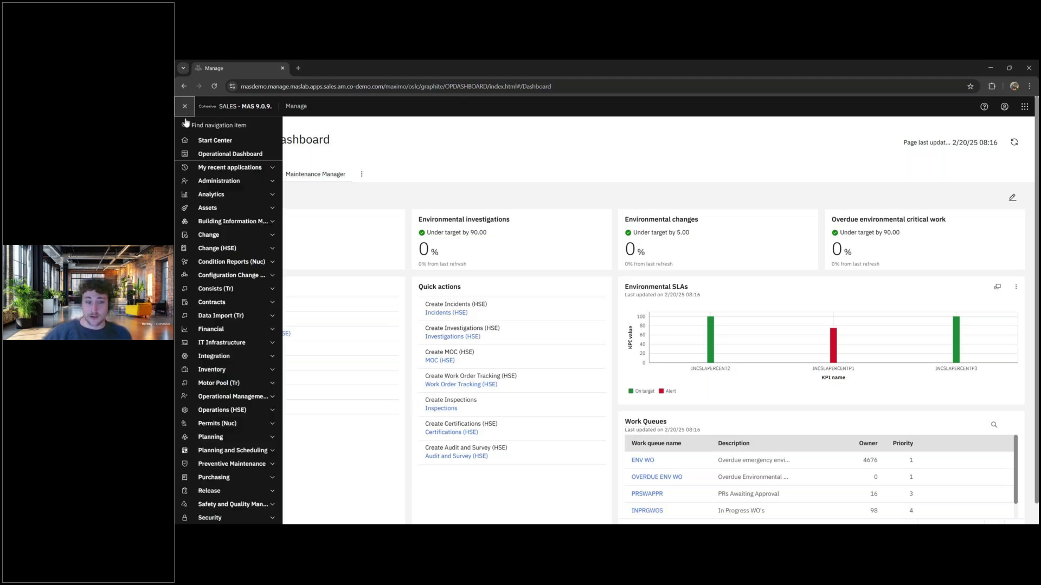
click(252, 412)
scroll(250, 415, down, 2)
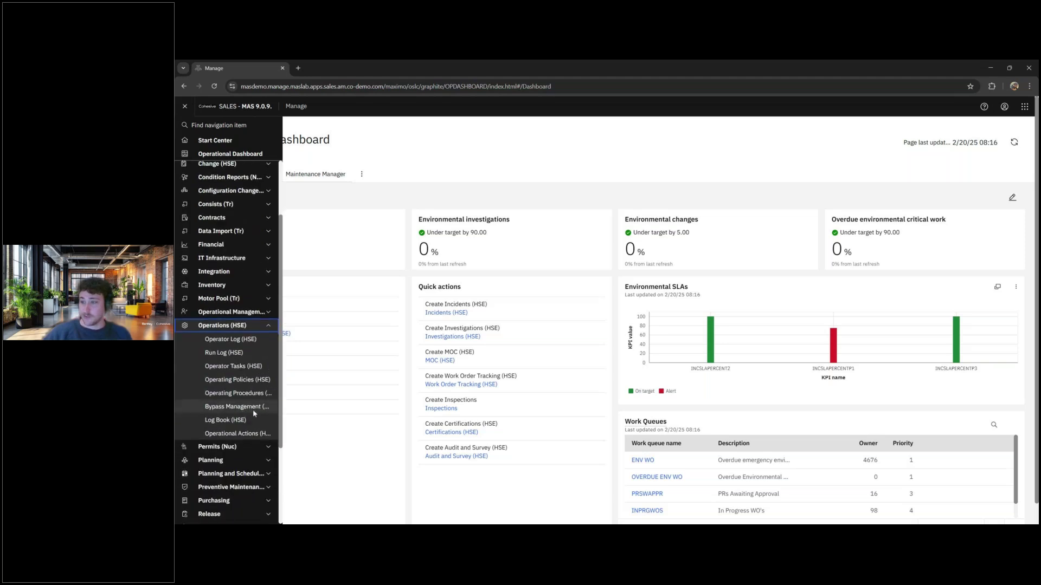
click(255, 409)
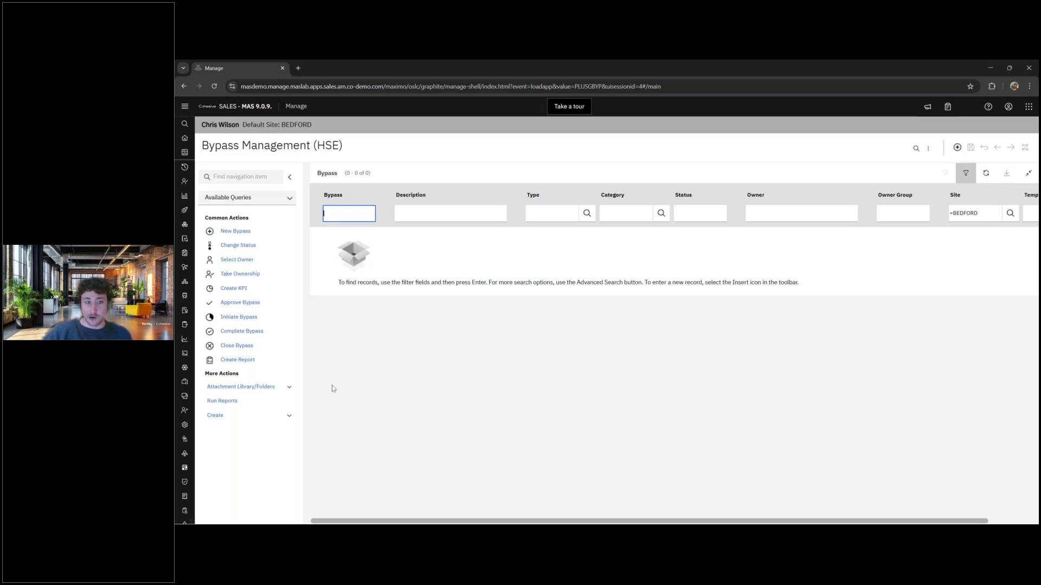
- List all bypass records and open record 1830, Disable Fire Alarms
key(Return)
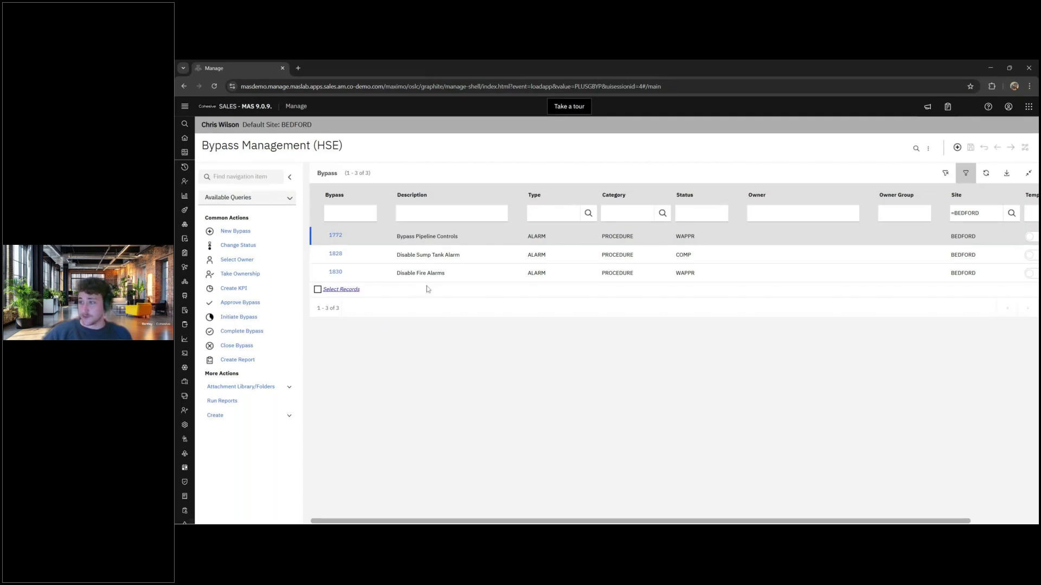
click(410, 276)
click(343, 273)
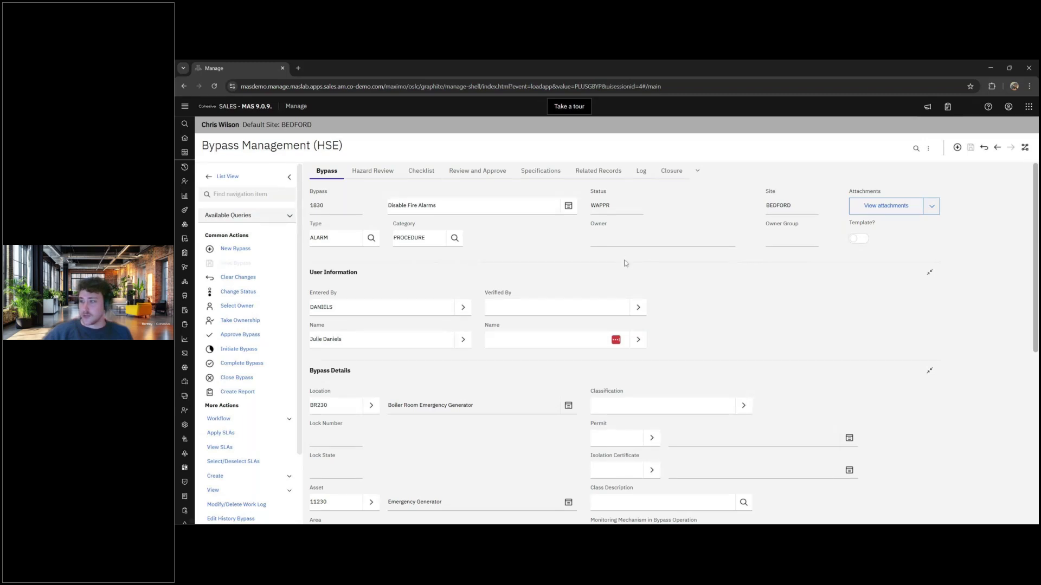
scroll(528, 351, down, 3)
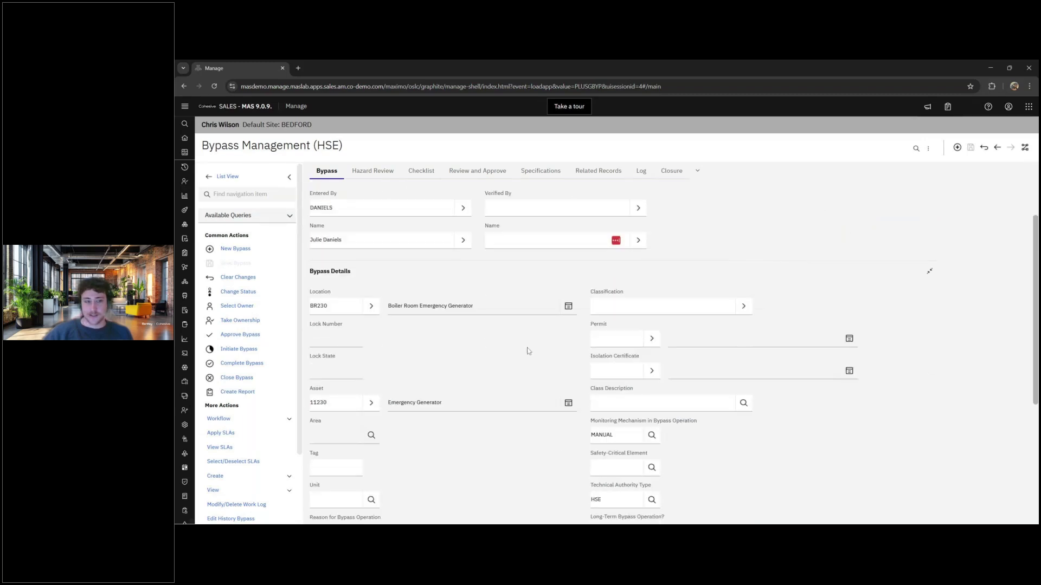
scroll(529, 348, down, 1)
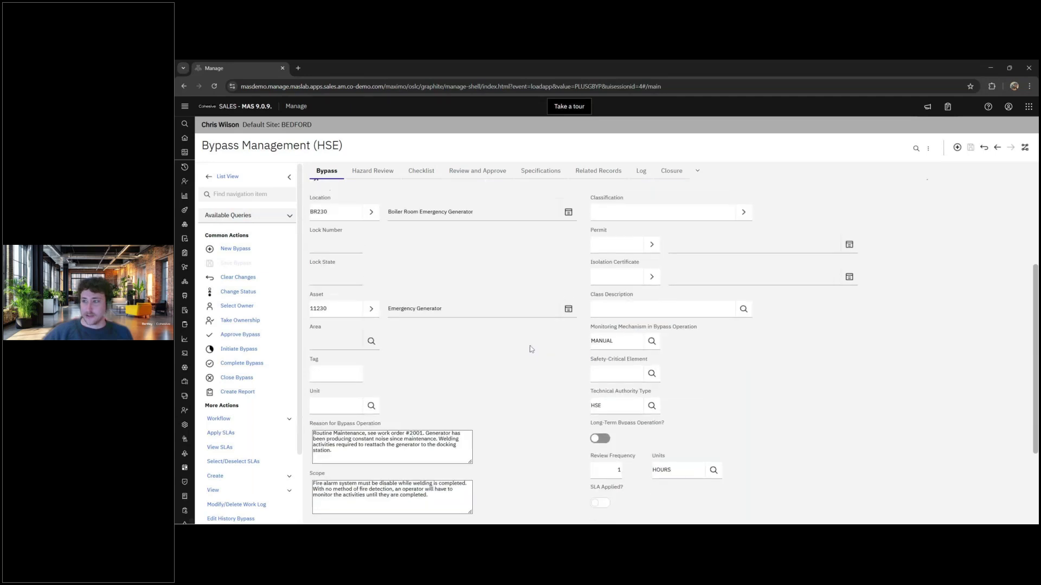
scroll(531, 349, up, 1)
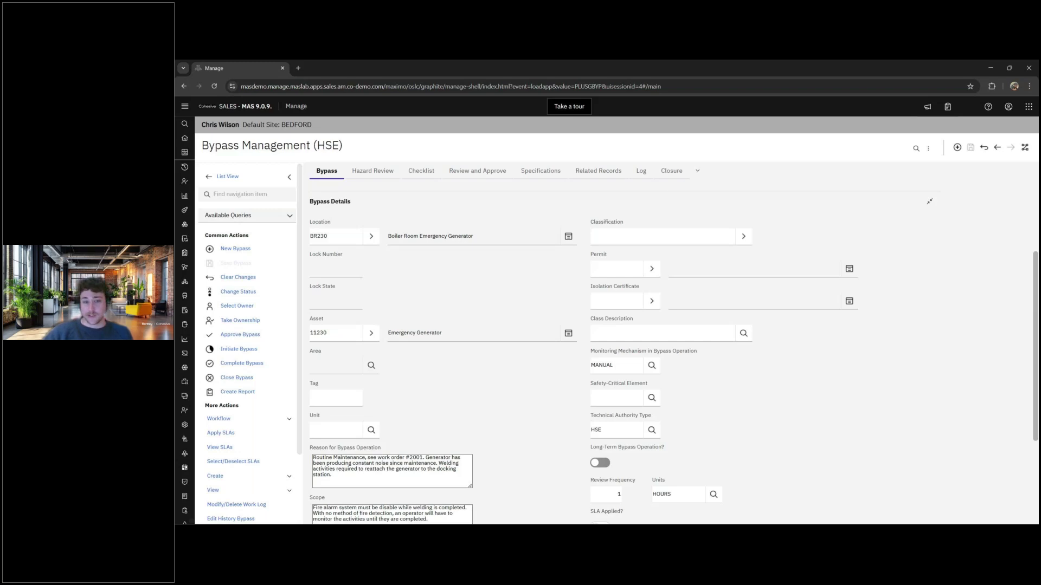
scroll(404, 347, down, 2)
scroll(404, 348, down, 4)
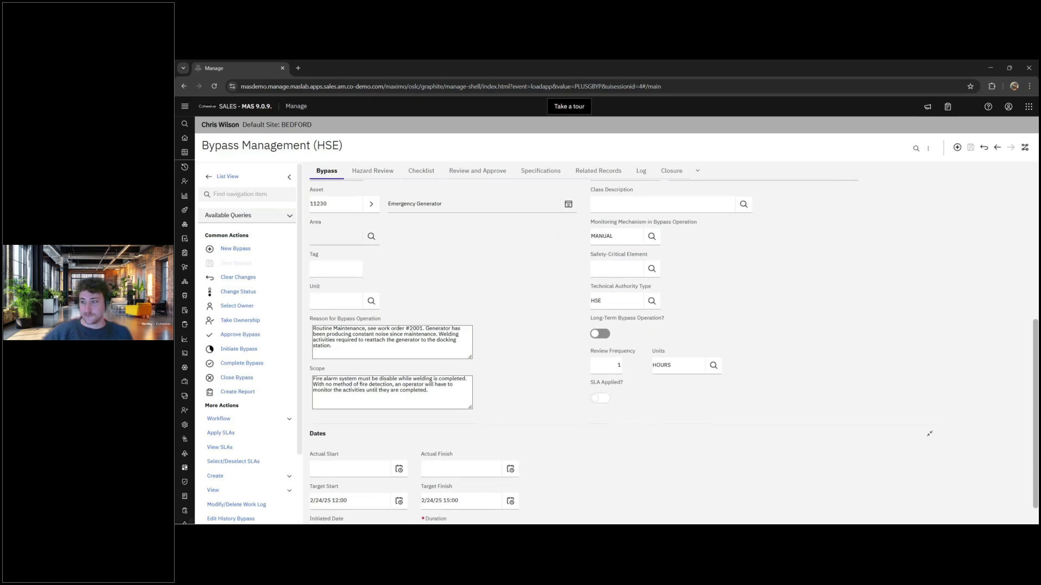
scroll(403, 347, down, 2)
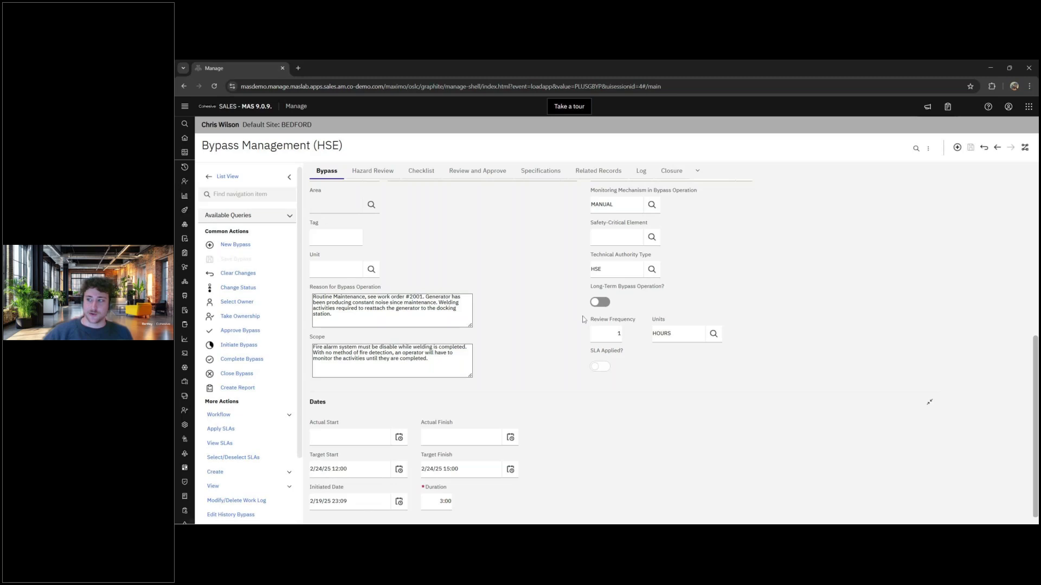
scroll(583, 320, up, 6)
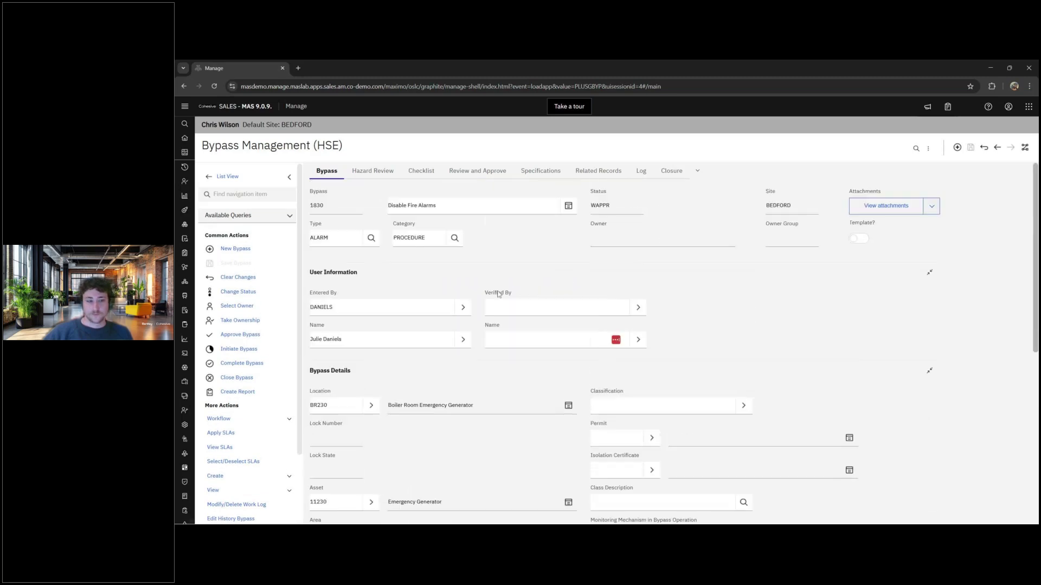
- Show bypass 1830's Hazard Review with risk assessment 1006 ranked VERY HIGH
click(372, 171)
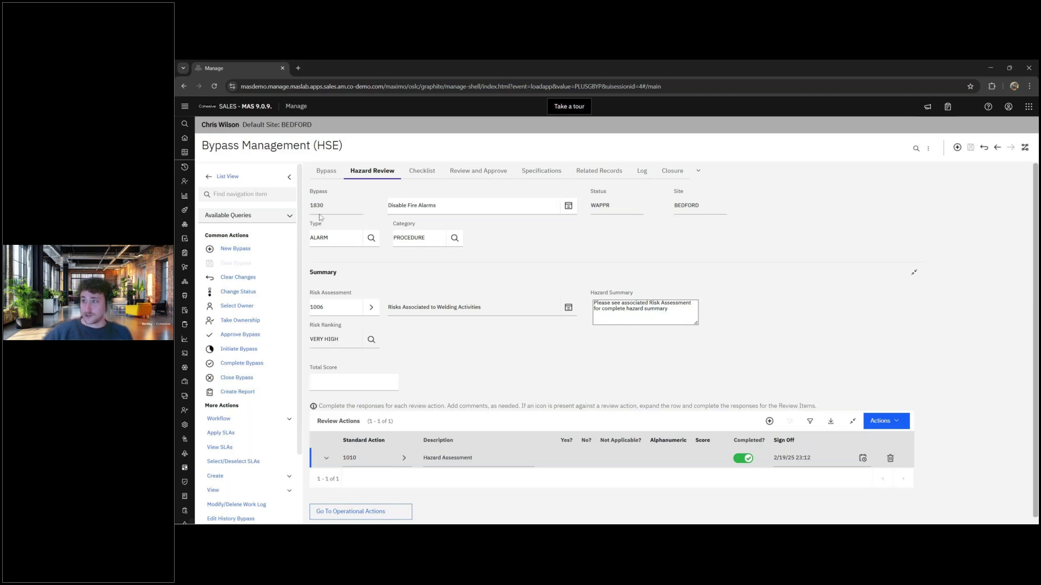
- Check bypass 1830's attachment options on the main tab, then return to Hazard Review
click(335, 174)
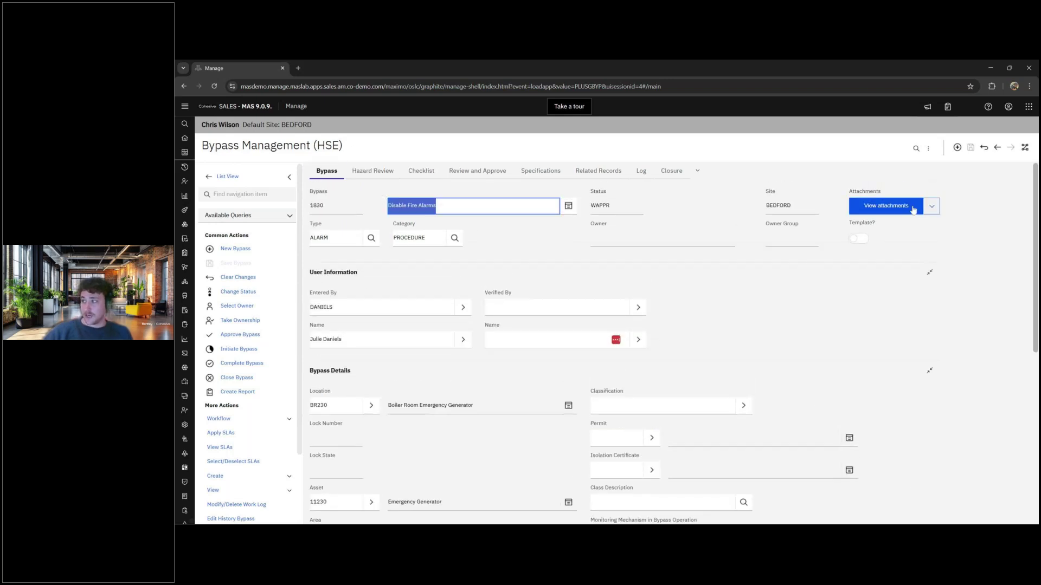
click(931, 206)
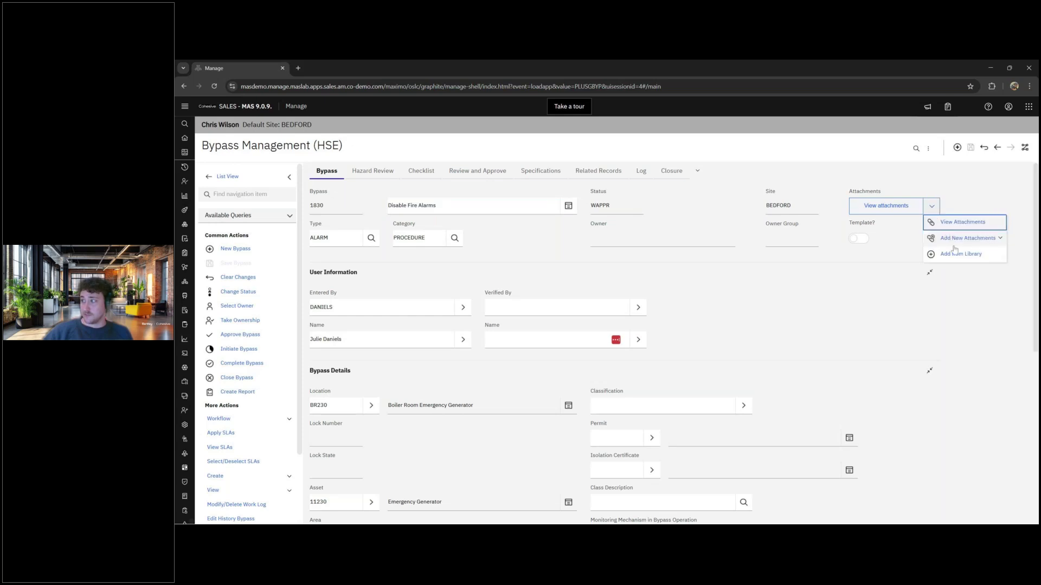
click(378, 177)
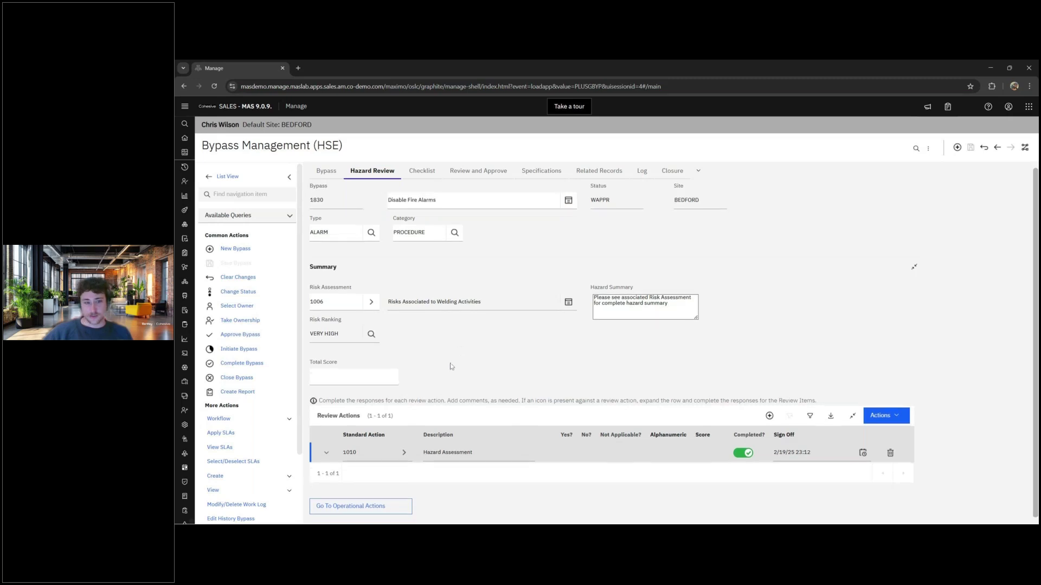
- Review the expanded Hazard Assessment action 1010 details, then bring up the eight-action Checklist
click(326, 453)
scroll(432, 366, down, 5)
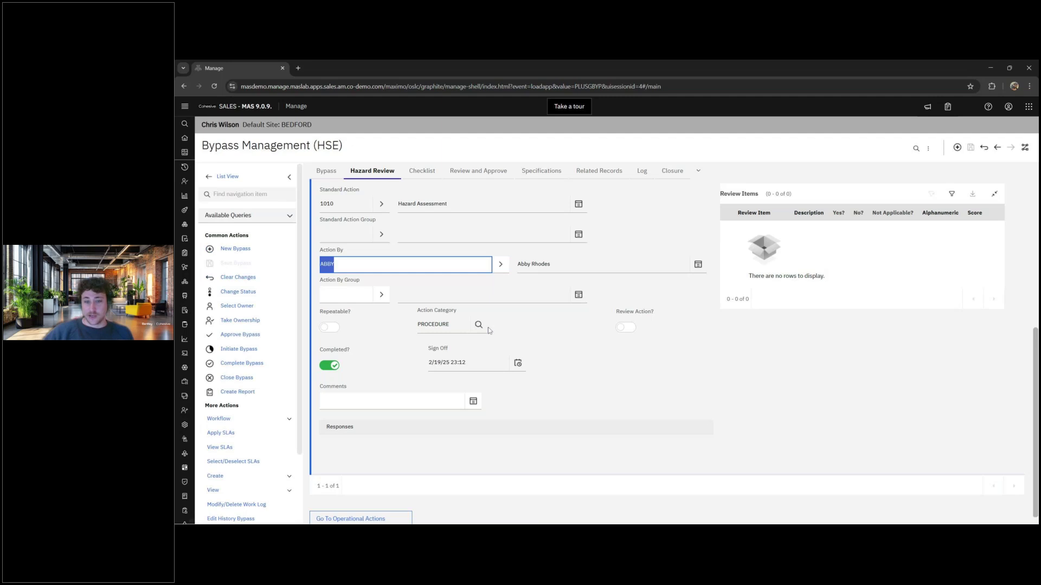
click(515, 327)
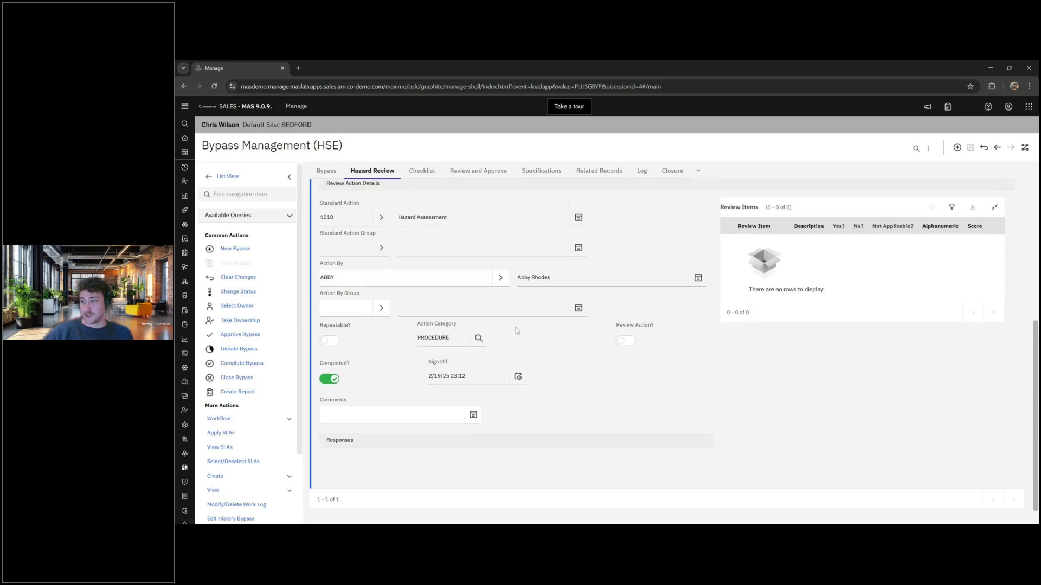
scroll(516, 327, up, 1)
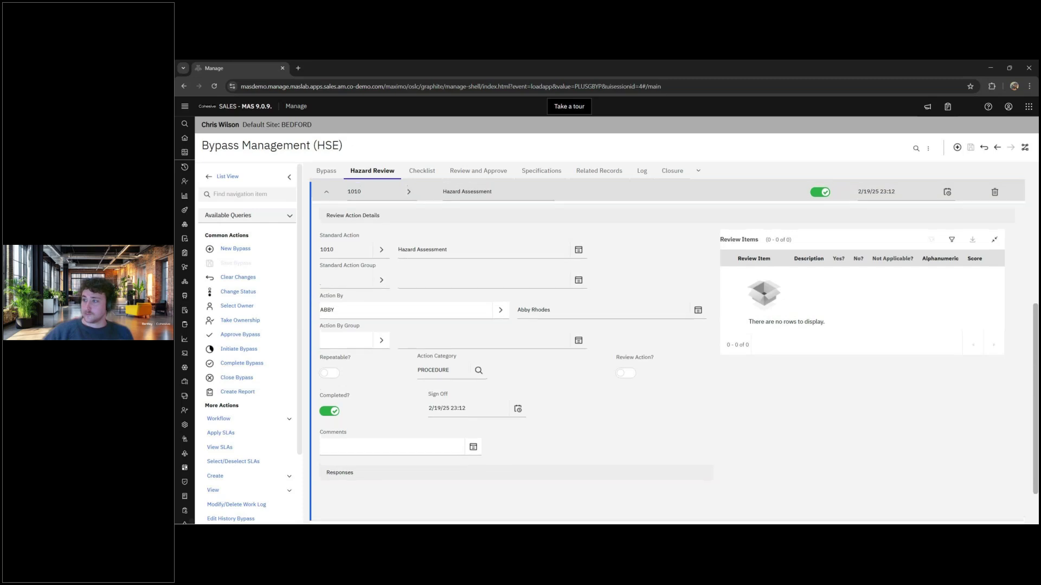
scroll(434, 310, up, 2)
scroll(434, 310, up, 2)
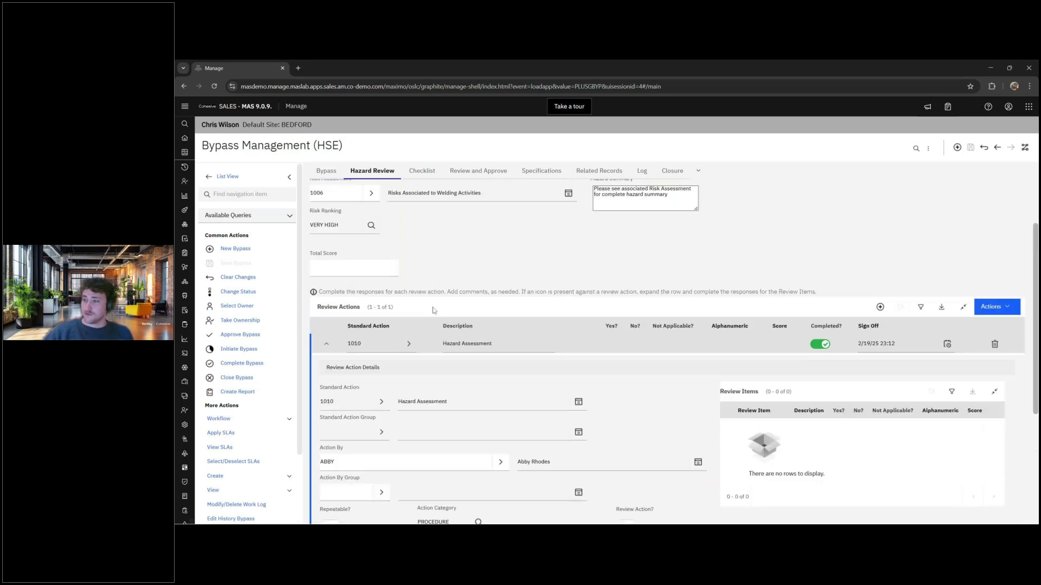
scroll(434, 310, up, 3)
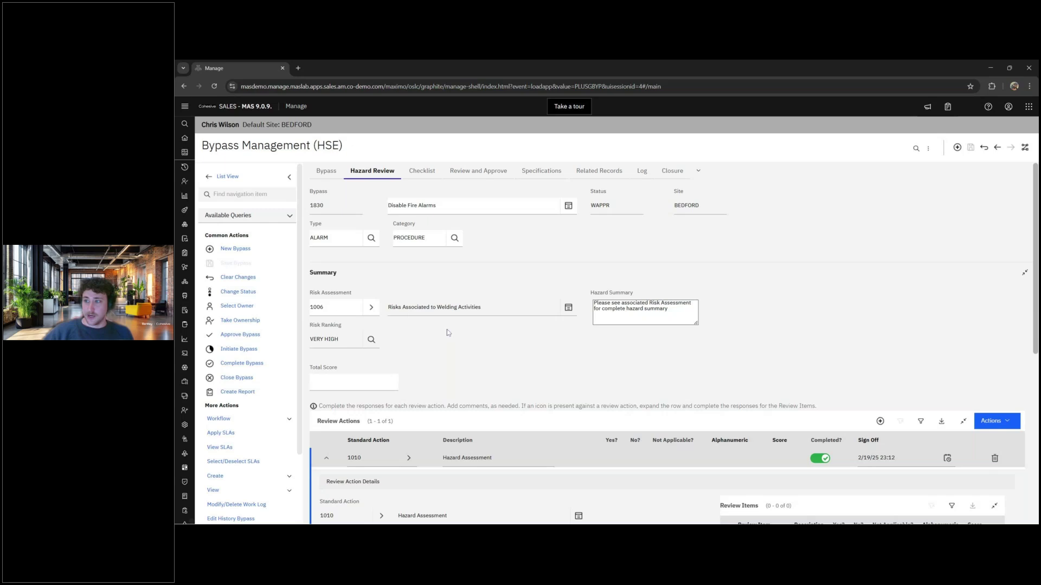
click(421, 171)
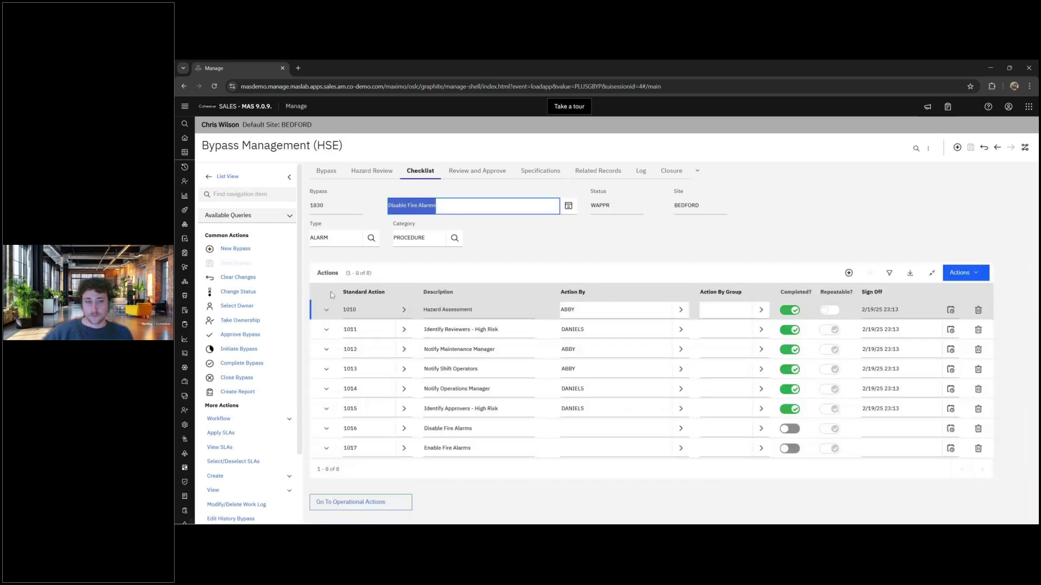
- Inspect open actions 1016 Disable and 1017 Enable Fire Alarms, then view Review and Approve
click(424, 256)
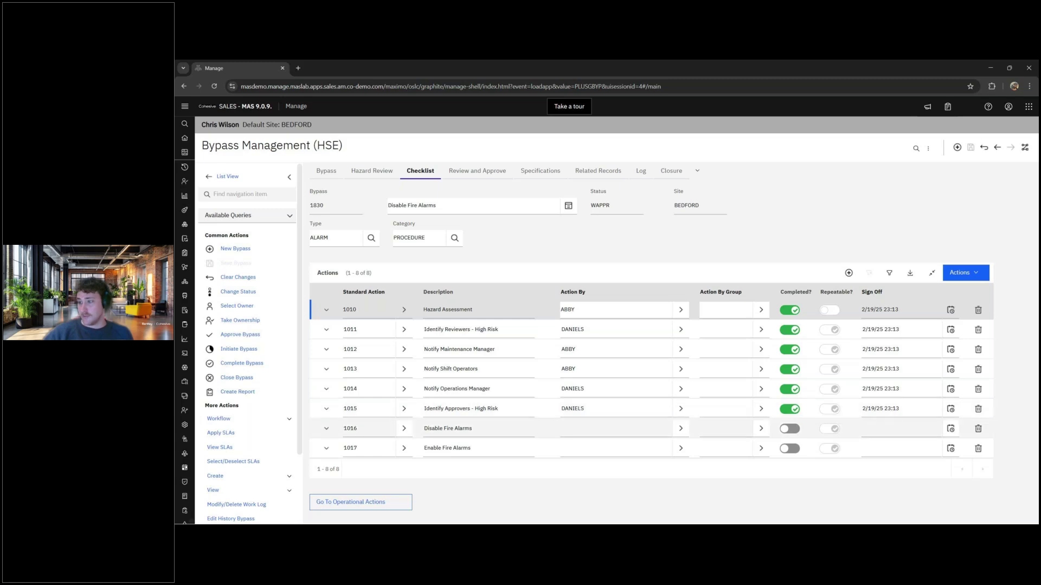
click(460, 429)
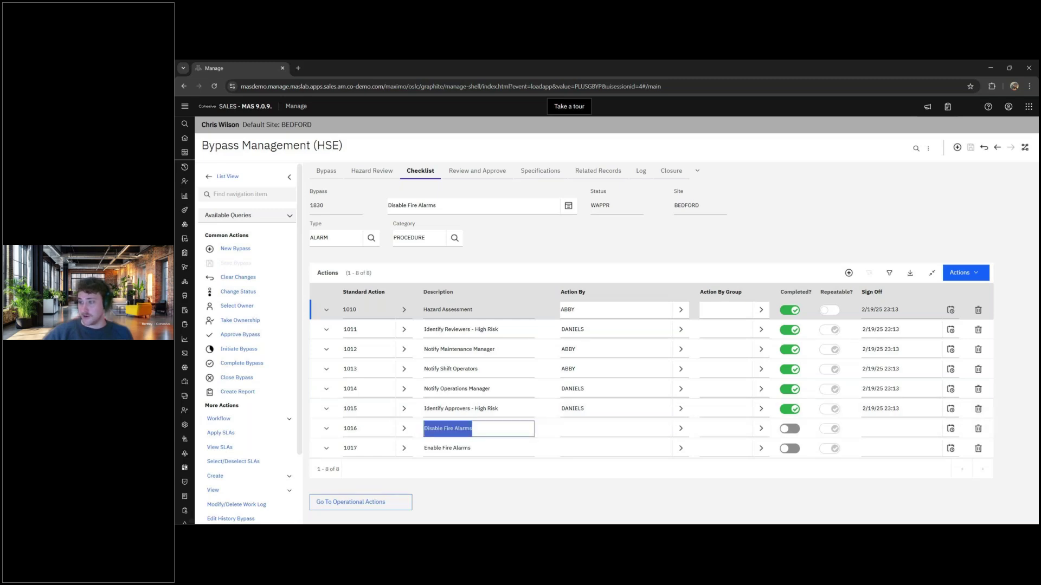
click(461, 448)
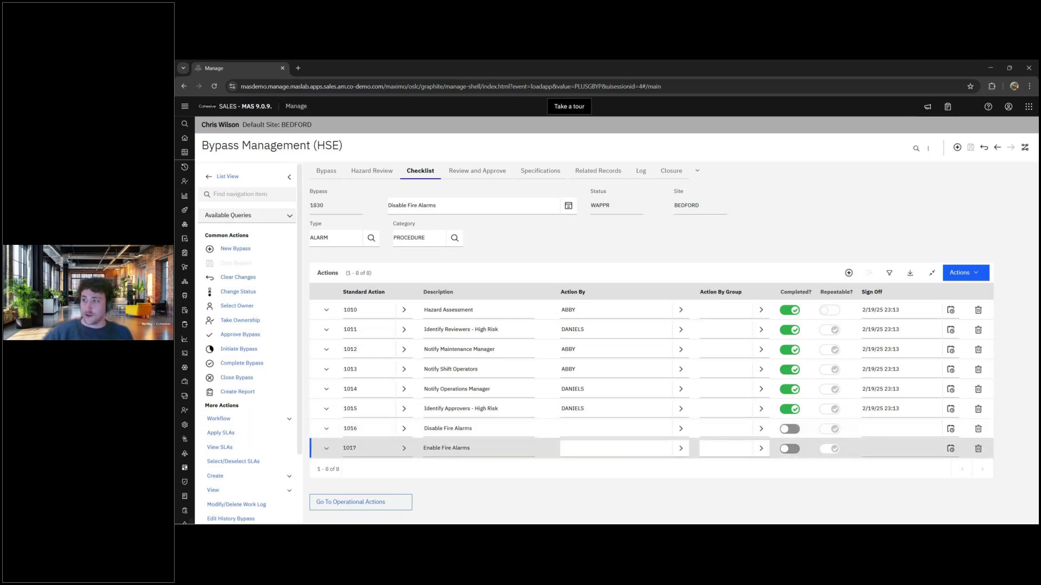
click(506, 172)
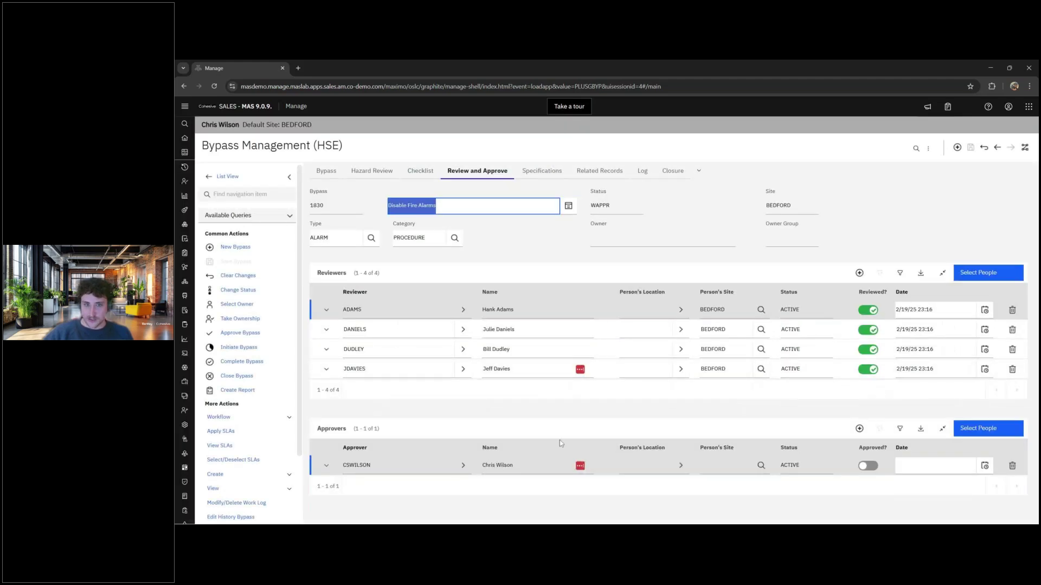
click(516, 432)
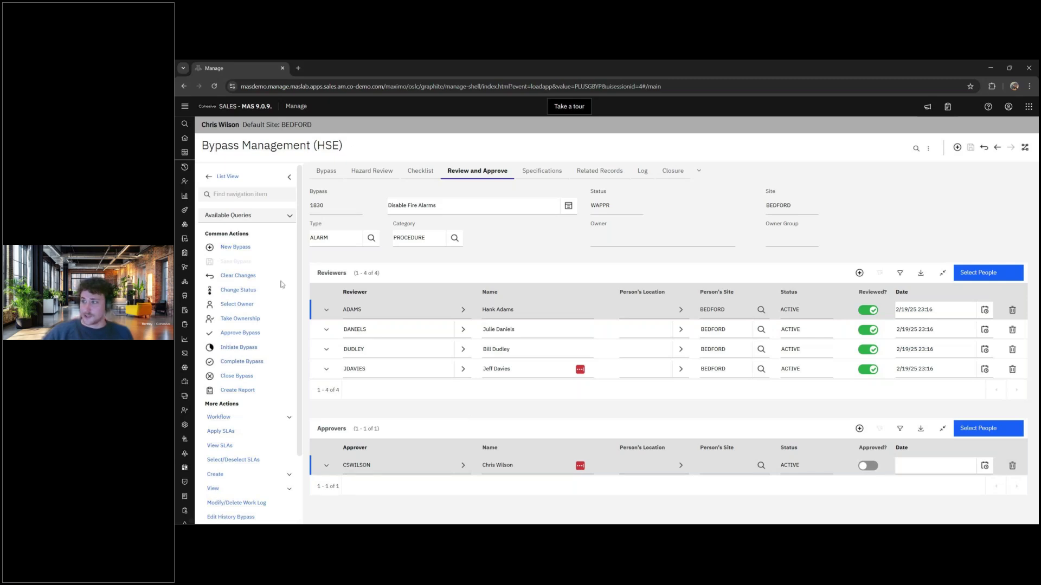
click(538, 171)
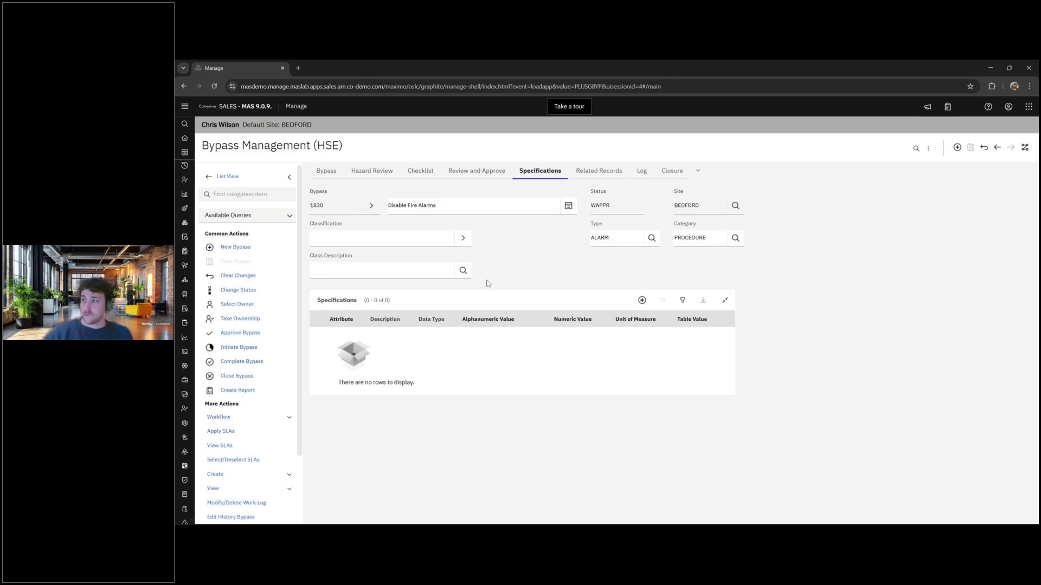
- Show bypass 1830's Related Records: work order 2001 and one operator log entry
click(584, 171)
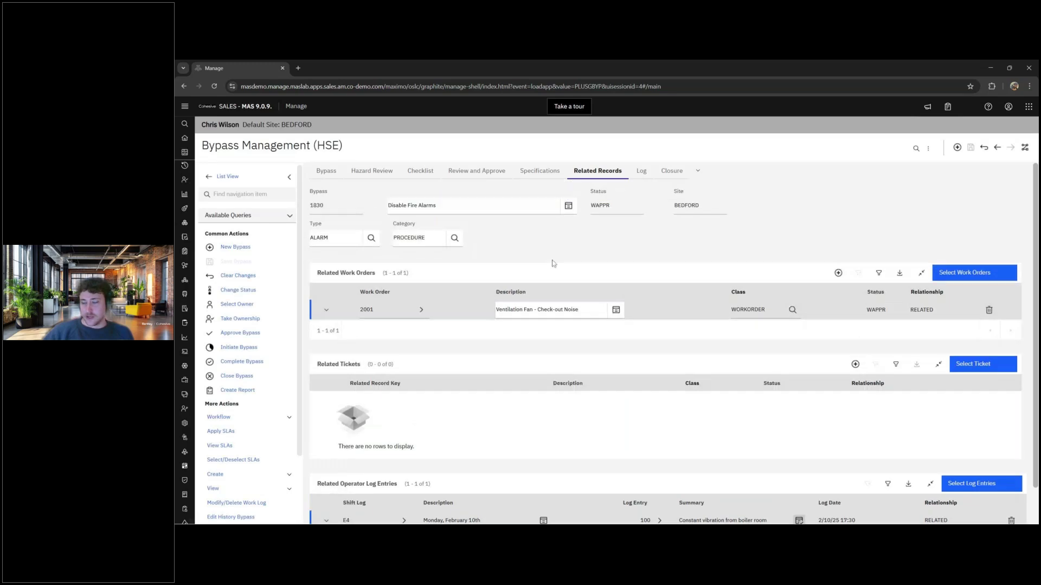
- Review work order 2001 and the boiler-room vibration log summary, then go to the Log tab
scroll(554, 250, down, 2)
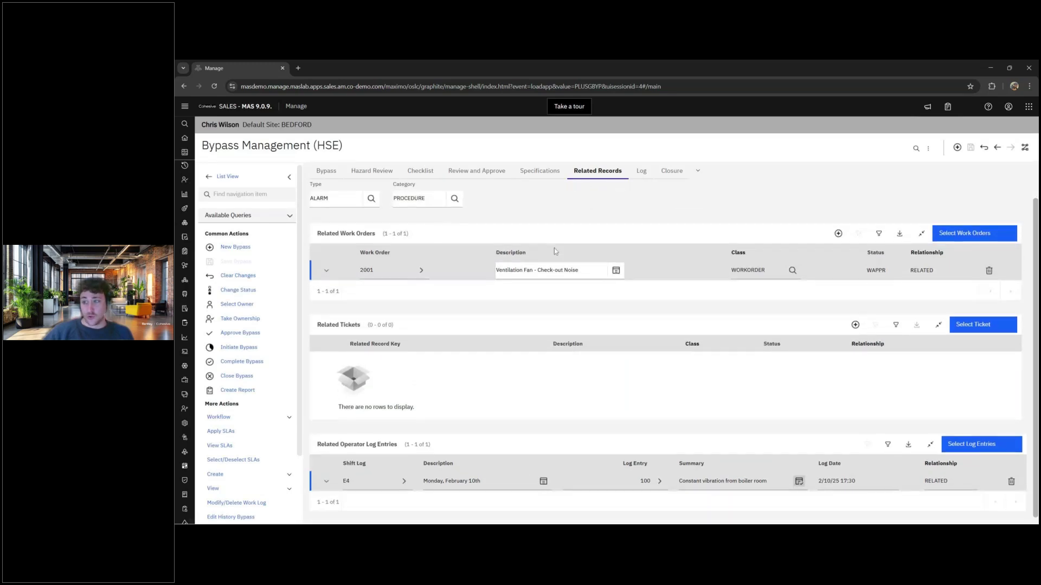
scroll(555, 249, up, 2)
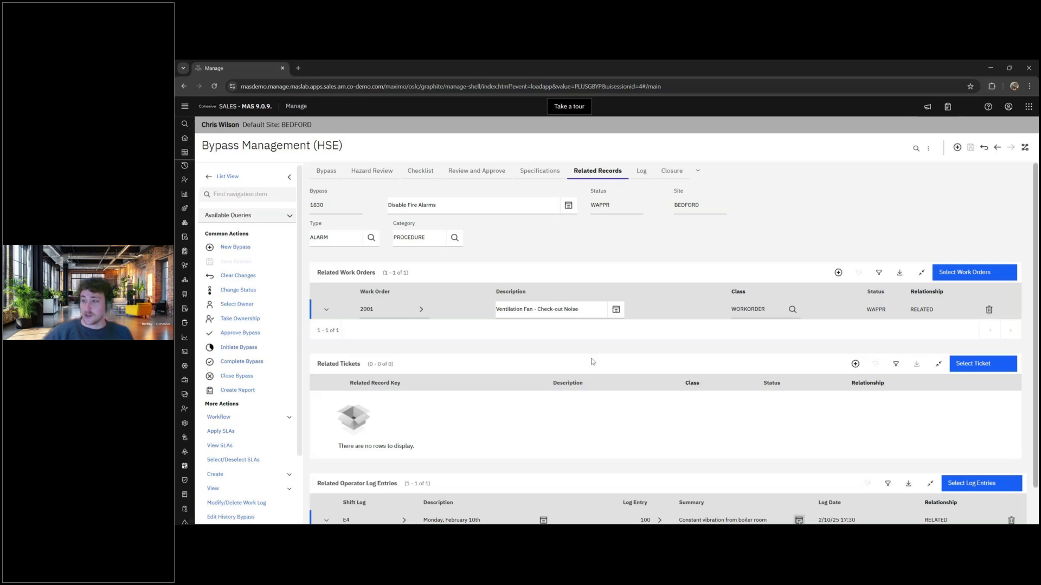
scroll(594, 356, down, 1)
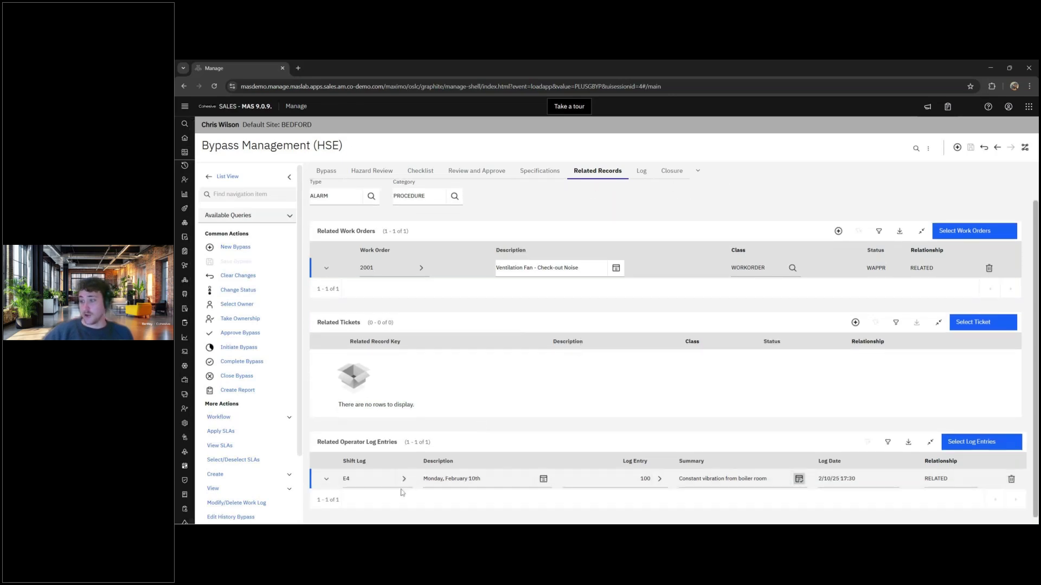
triple_click(730, 479)
click(770, 506)
scroll(699, 412, up, 2)
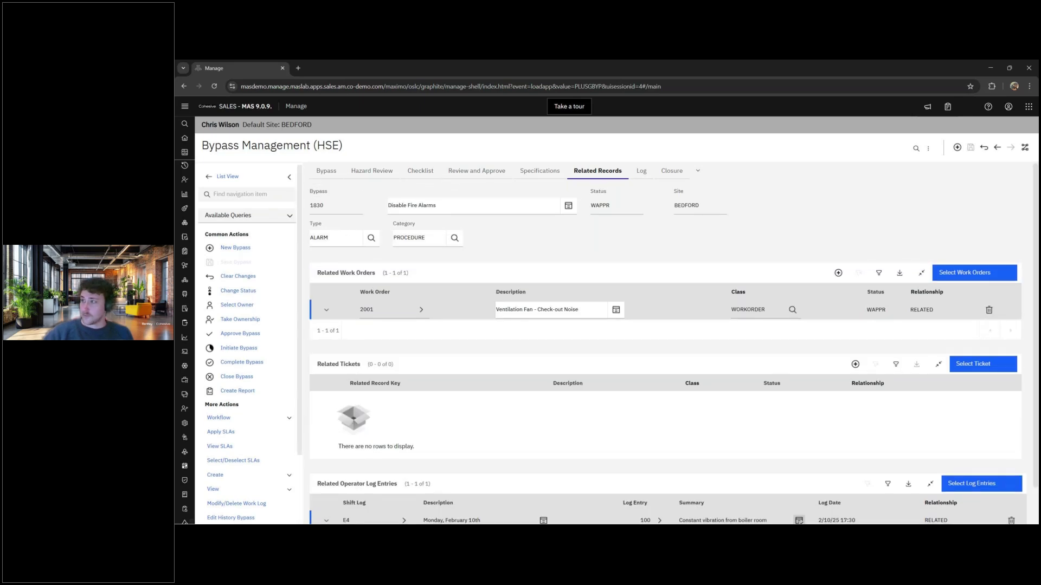
click(641, 171)
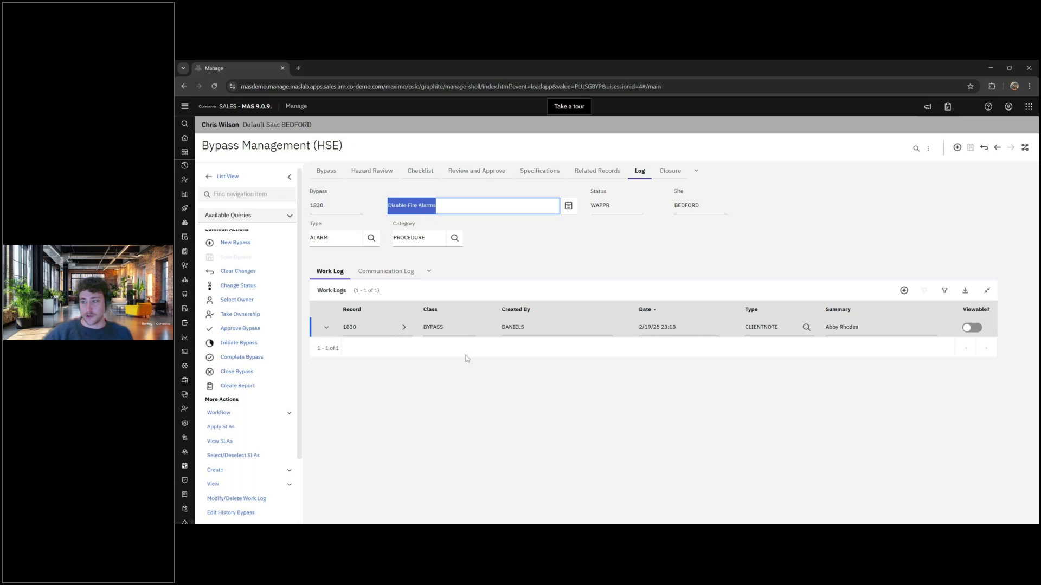
- Inspect the CLIENTNOTE work log entry, then check the empty Communication Log and Create list
click(327, 327)
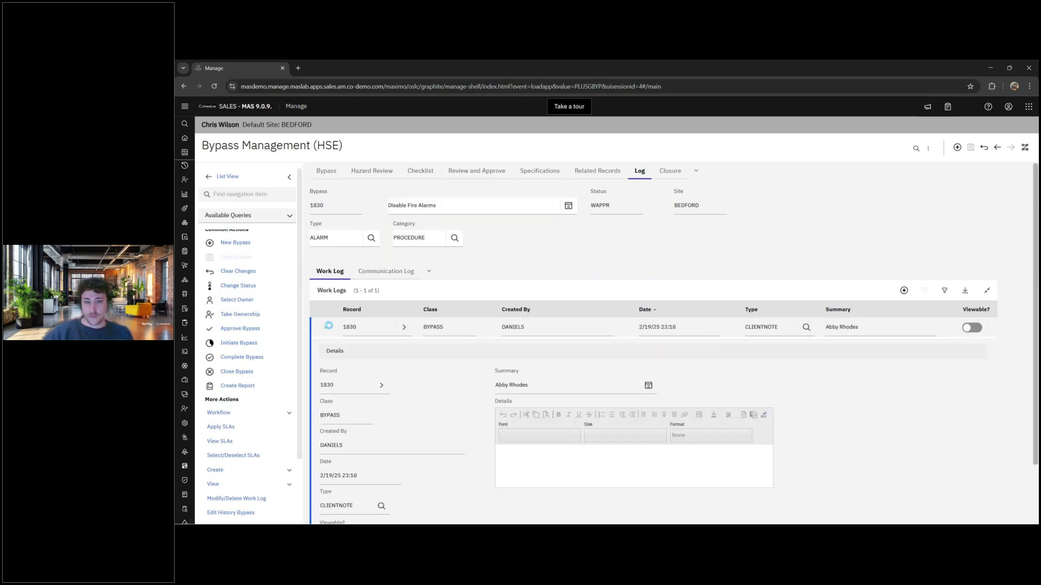
scroll(330, 329, down, 1)
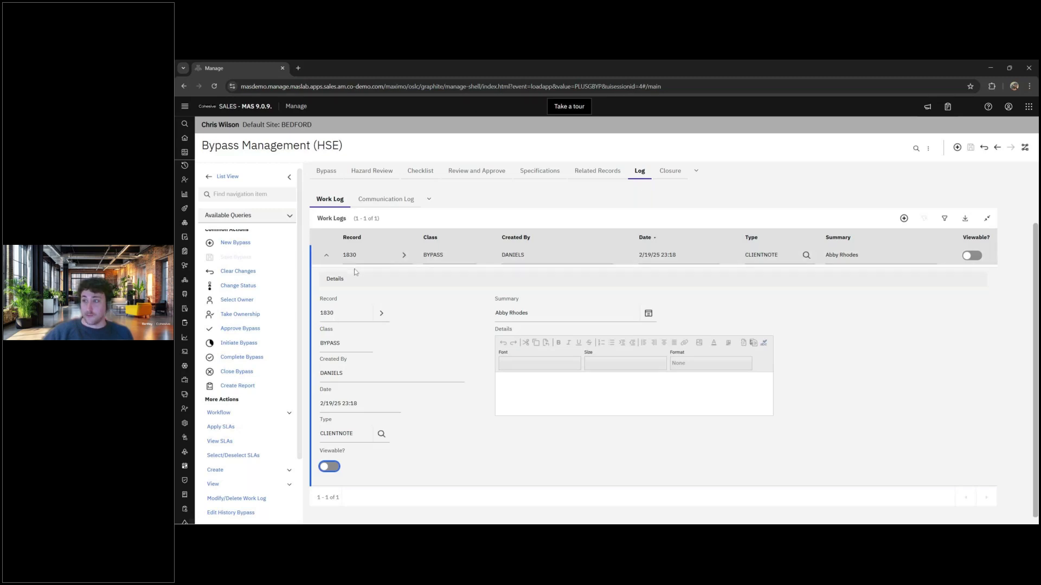
click(383, 200)
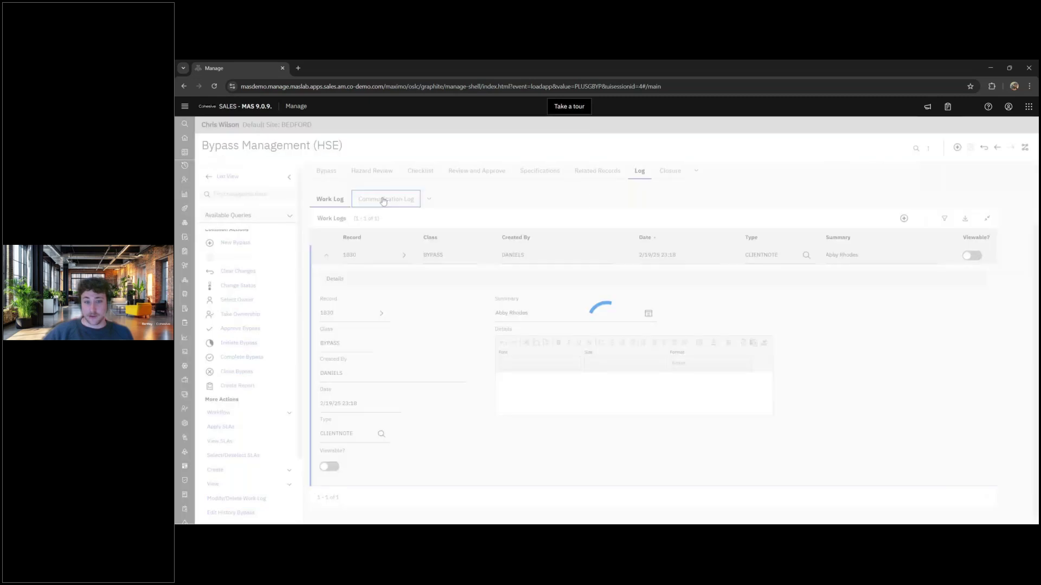
scroll(273, 380, down, 3)
click(277, 387)
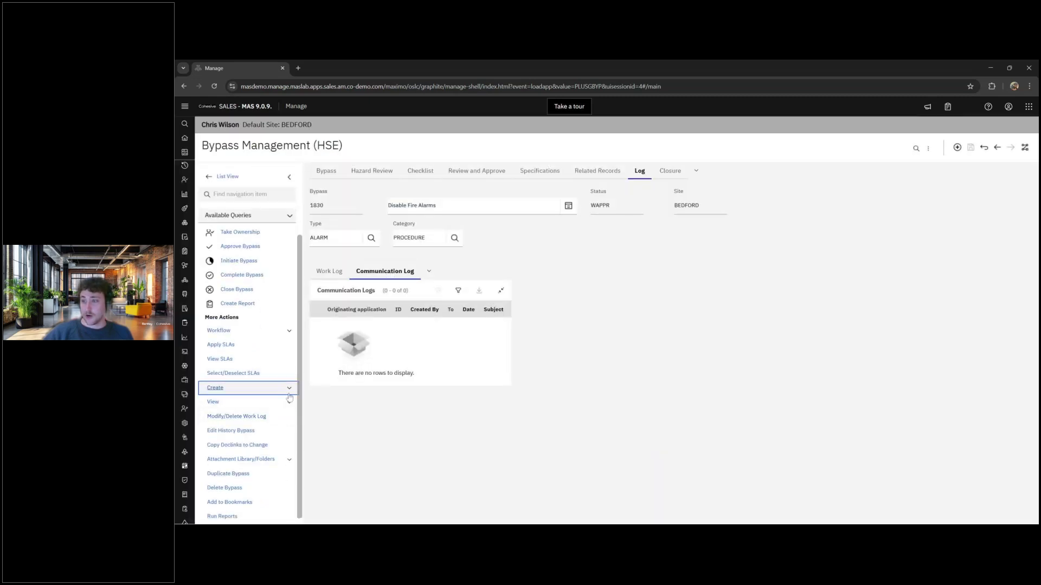
scroll(280, 404, down, 3)
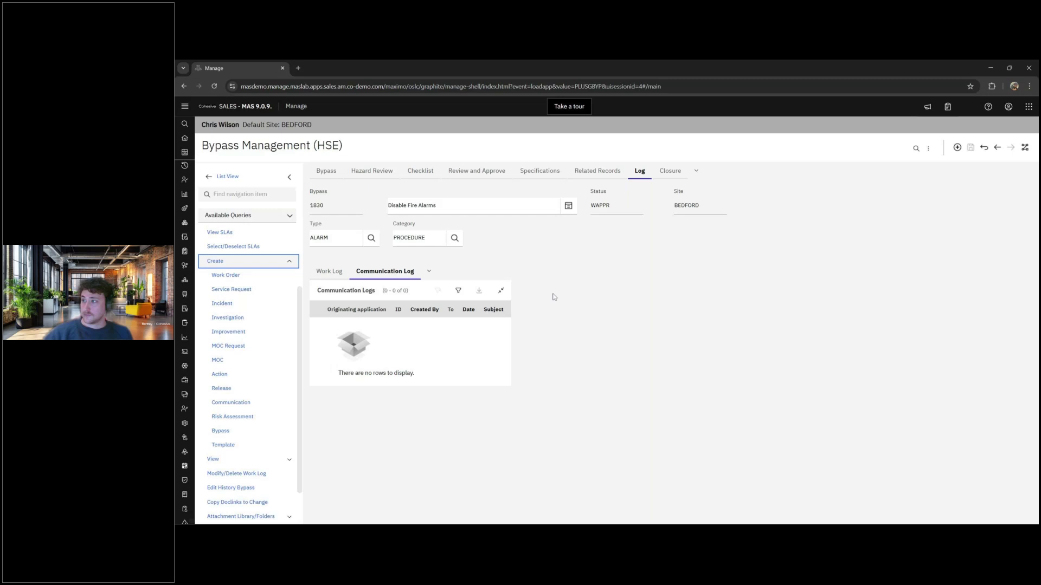
click(671, 174)
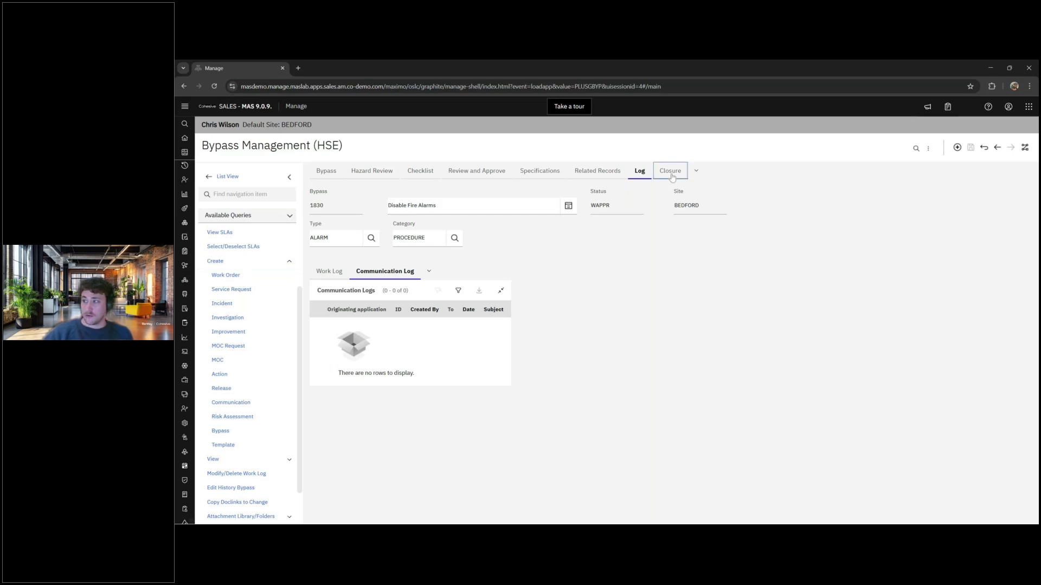
- Look over the empty Closure Comments, then go back to bypass 1830's Bypass tab
click(615, 348)
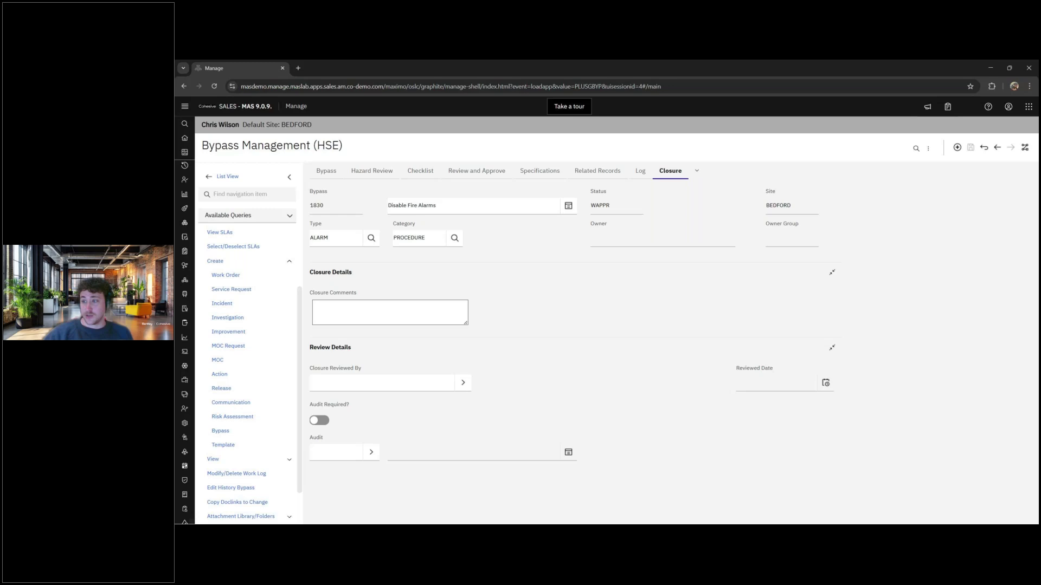
click(339, 305)
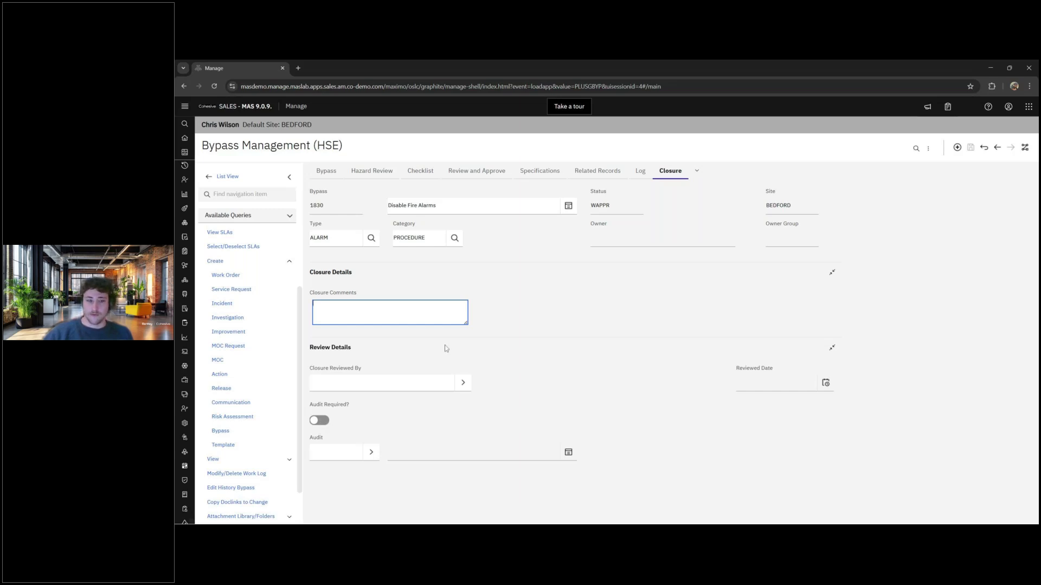
click(335, 182)
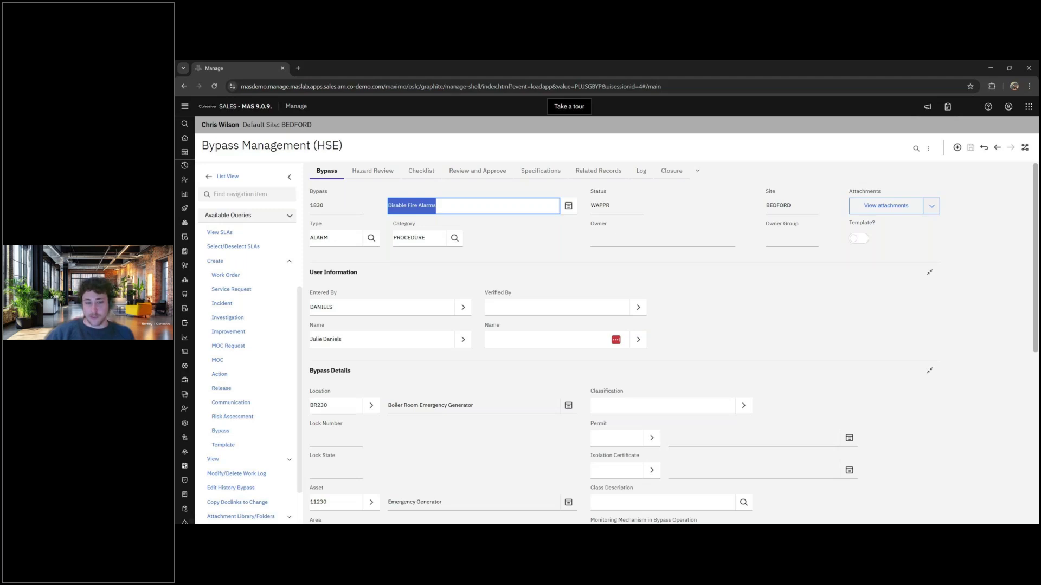
- Check the hazard review's Sign Off date, leave it unchanged, and return to bypass 1830's checklist
click(381, 177)
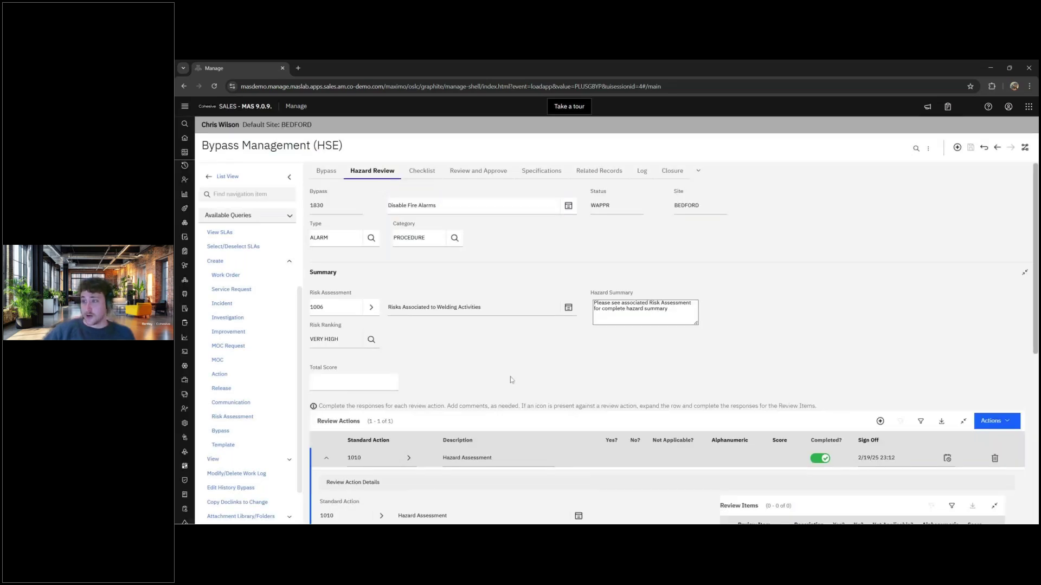
scroll(510, 379, down, 3)
scroll(406, 274, up, 2)
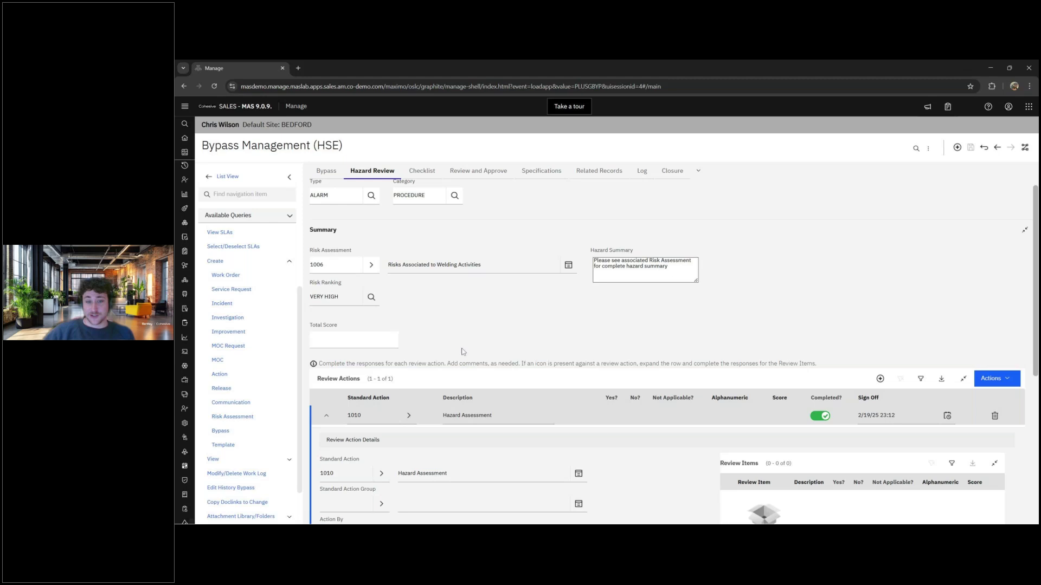
scroll(464, 349, down, 1)
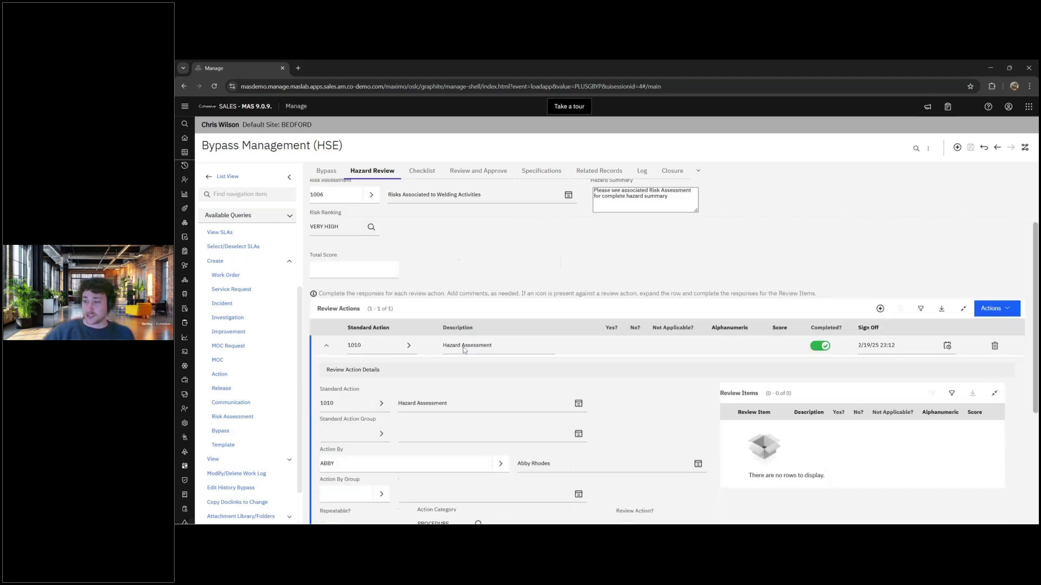
scroll(465, 350, down, 2)
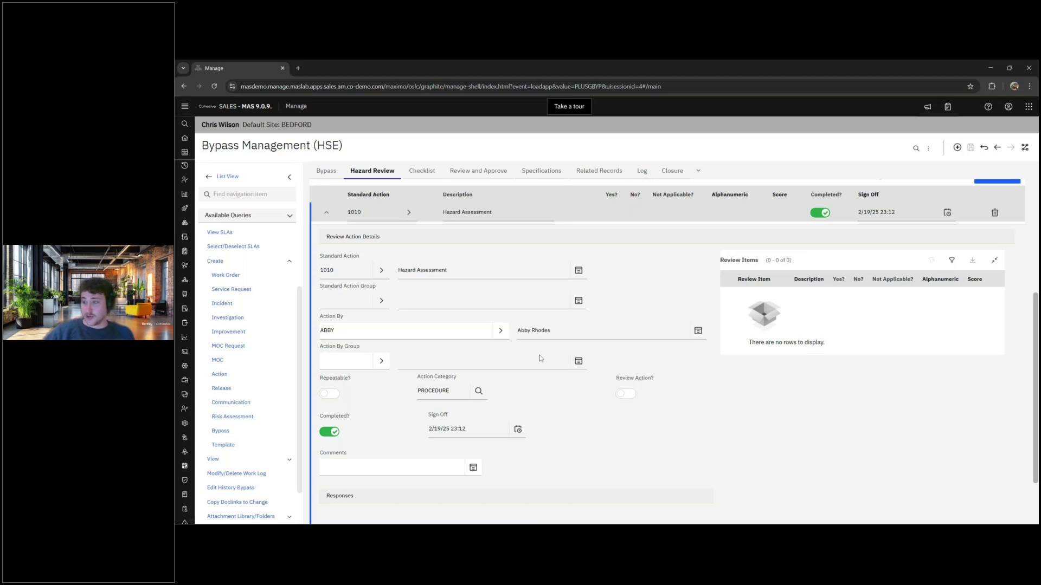
click(440, 433)
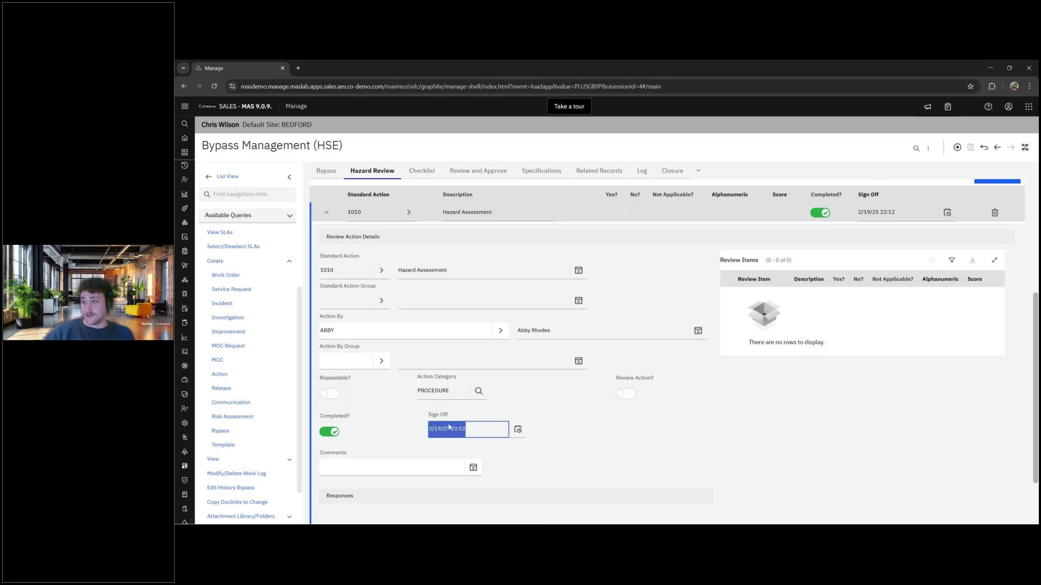
click(416, 429)
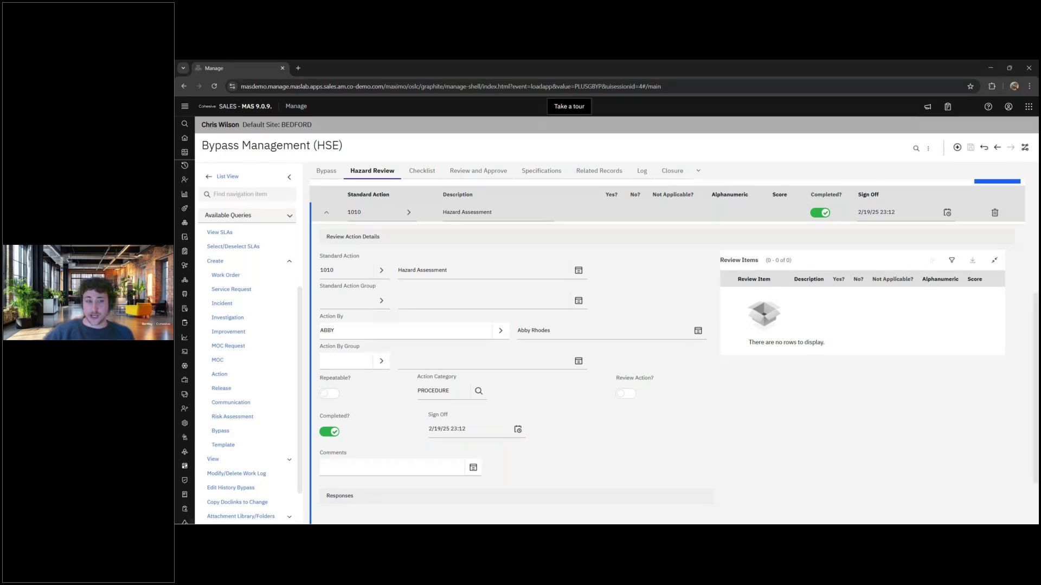
scroll(464, 213, up, 5)
click(422, 170)
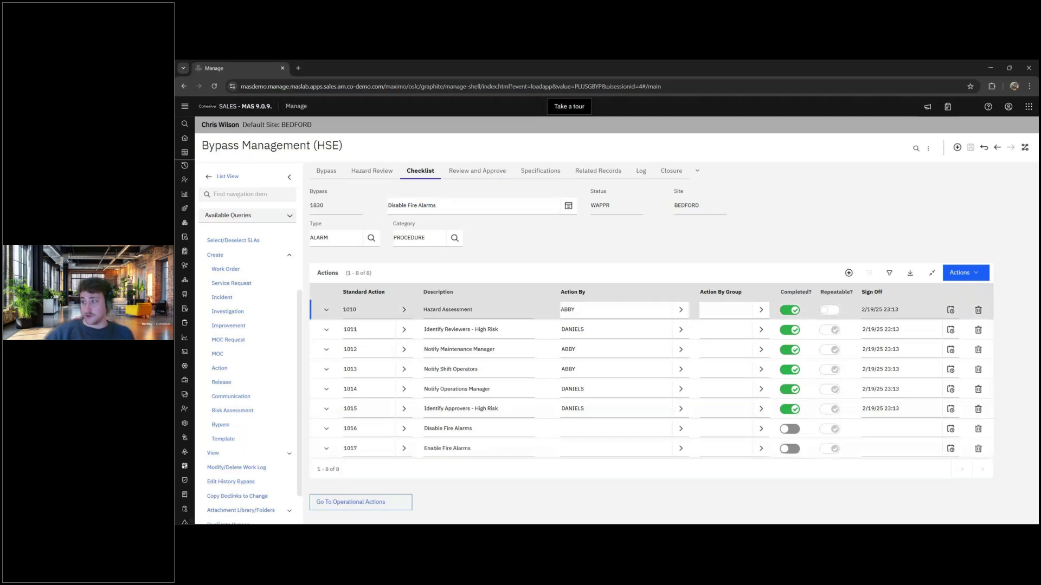
- Leave the checklist for the Review and Approve tab showing all four reviewers signed off
click(722, 272)
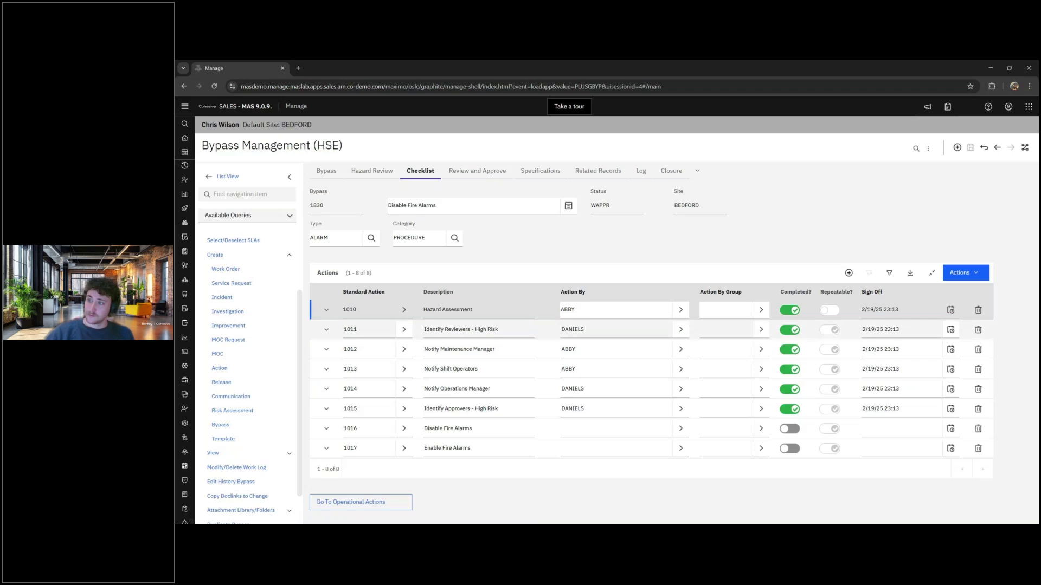
click(495, 169)
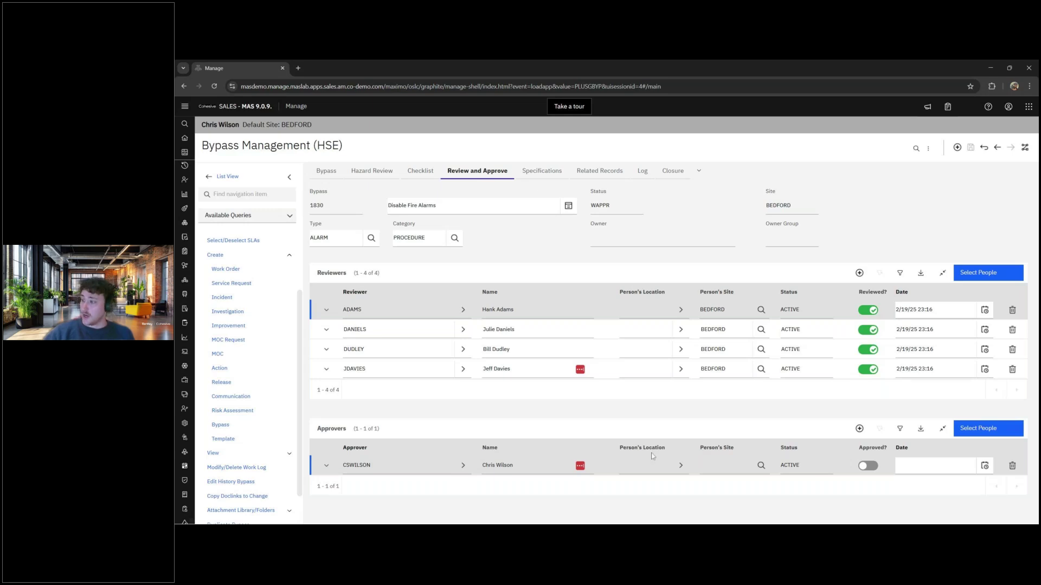
- Mark the approver as approved (2/20/25 16:27) and save bypass 1830
click(873, 468)
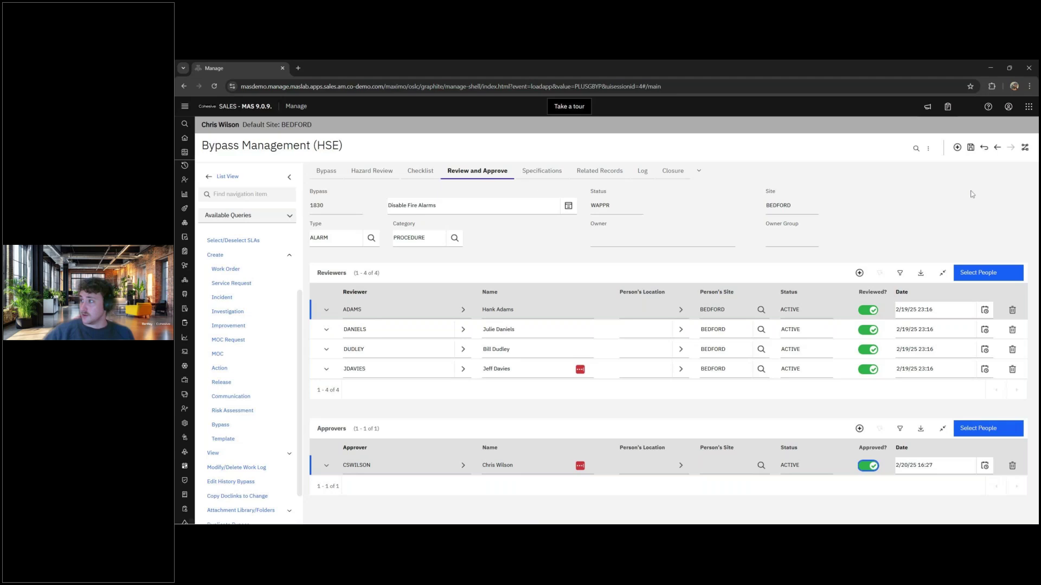
click(971, 148)
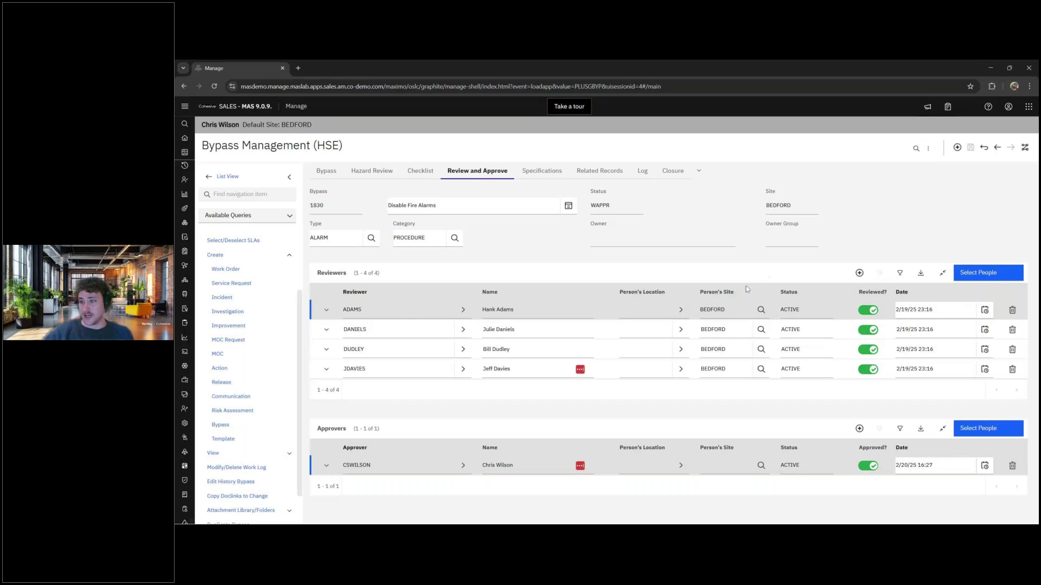
- Cancel the status change so bypass 1830 stays WAPPR, and view its checklist actions
click(268, 292)
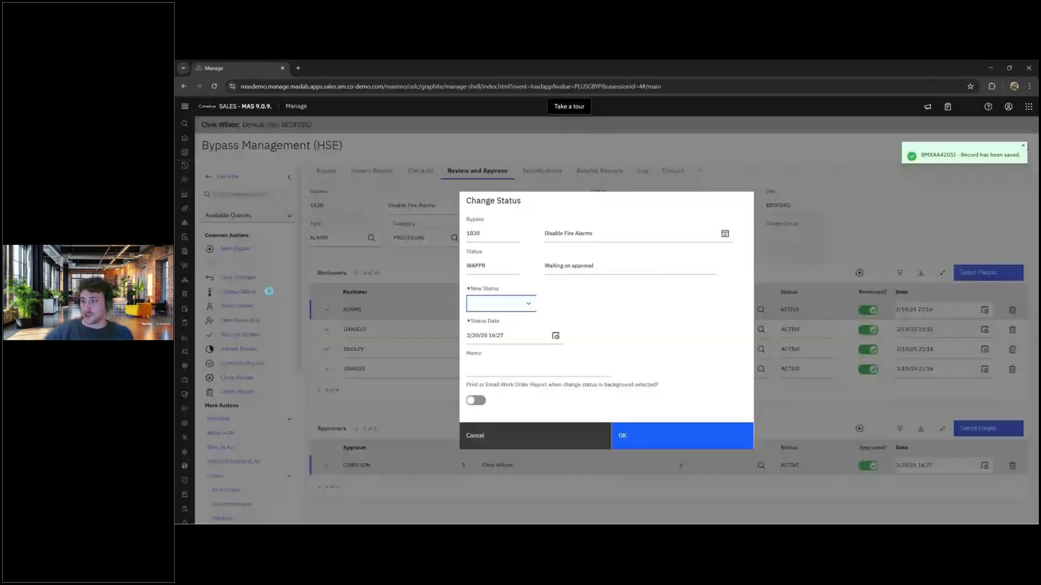
click(523, 303)
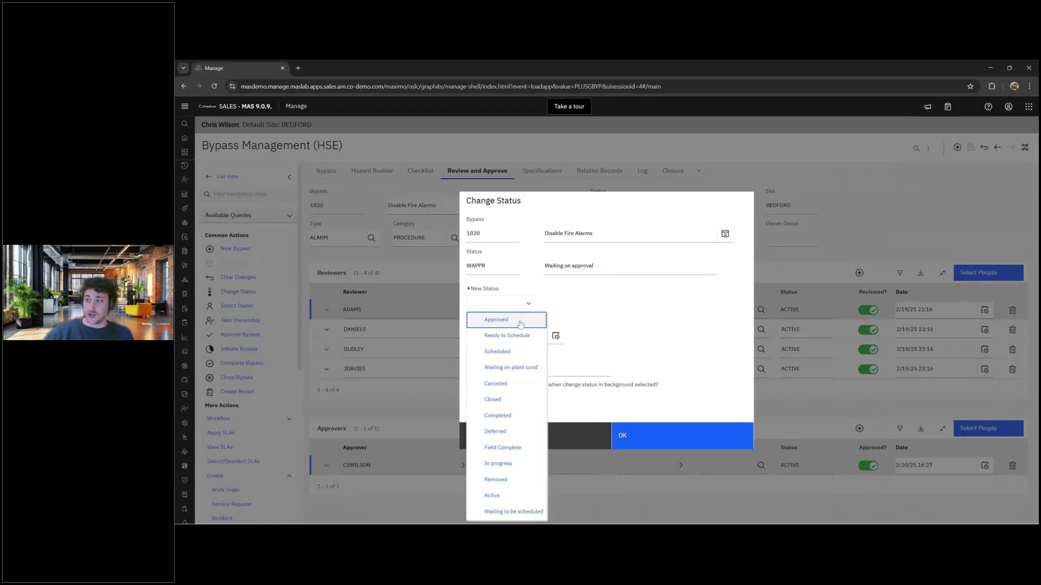
key(Escape)
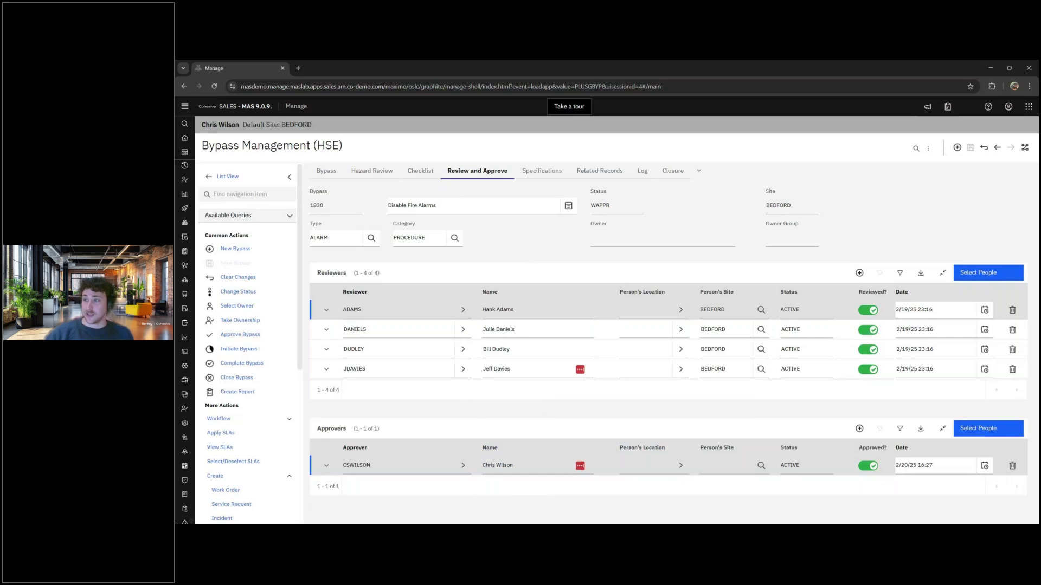
click(424, 170)
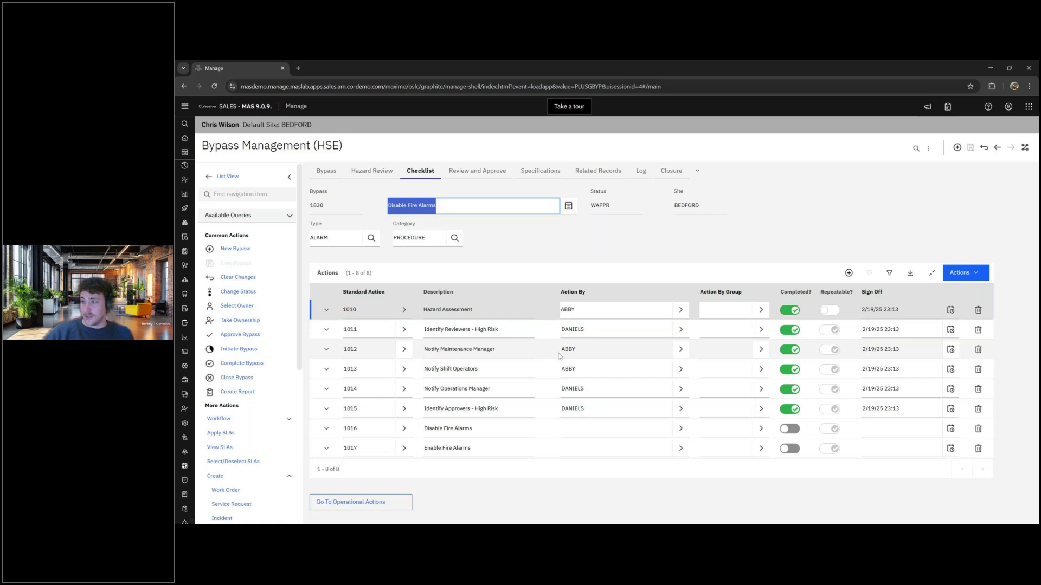
click(556, 271)
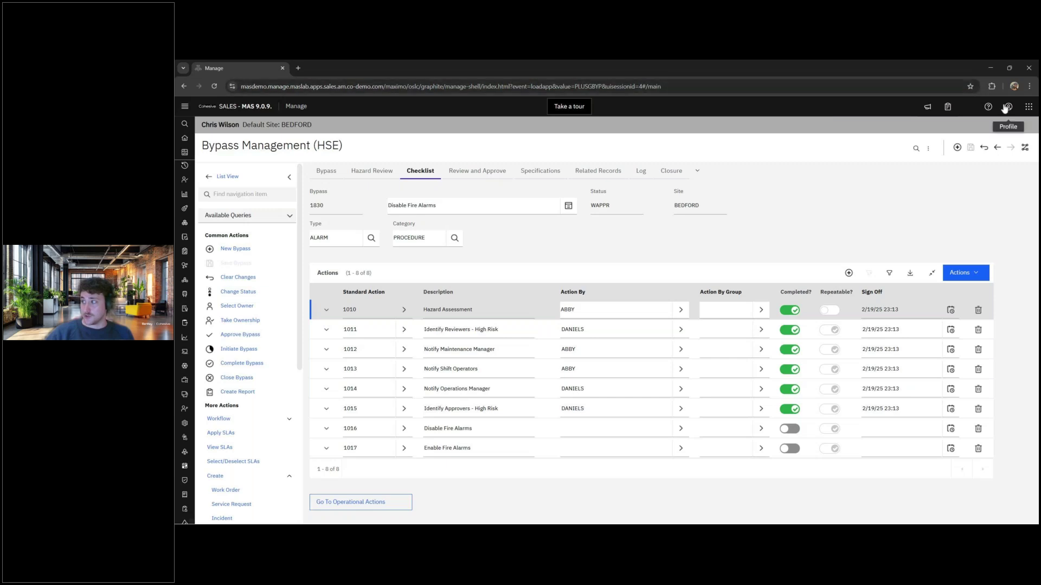
- Log out of Maximo and sign back in using the other saved user account
click(1008, 106)
click(982, 259)
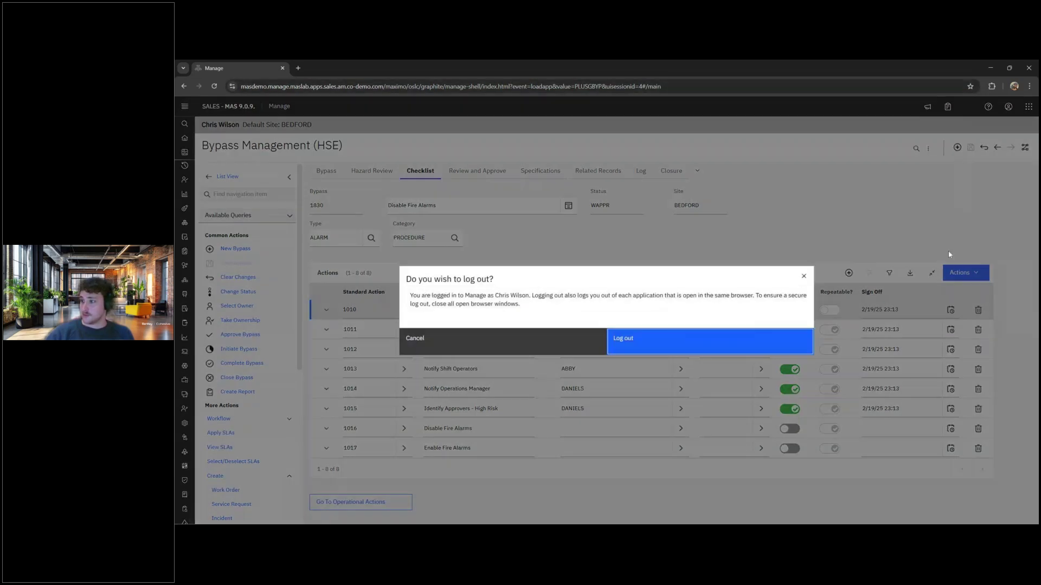
click(675, 349)
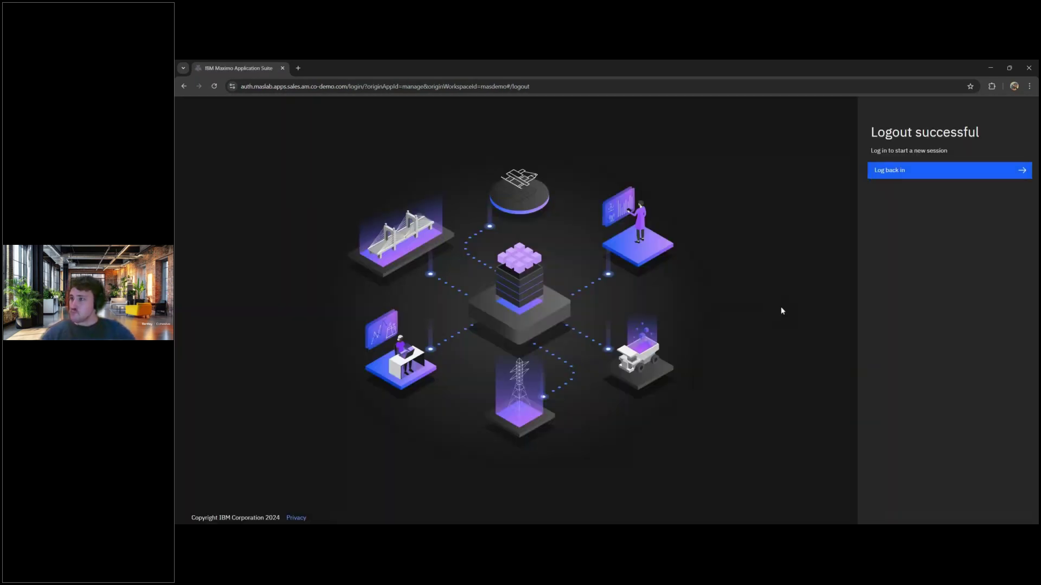
click(964, 177)
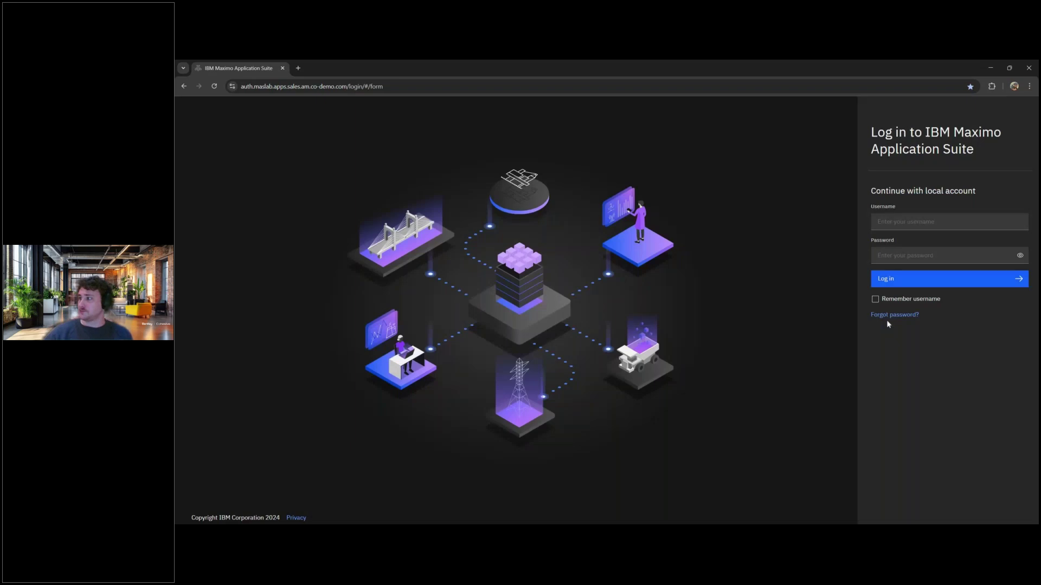
scroll(920, 296, down, 2)
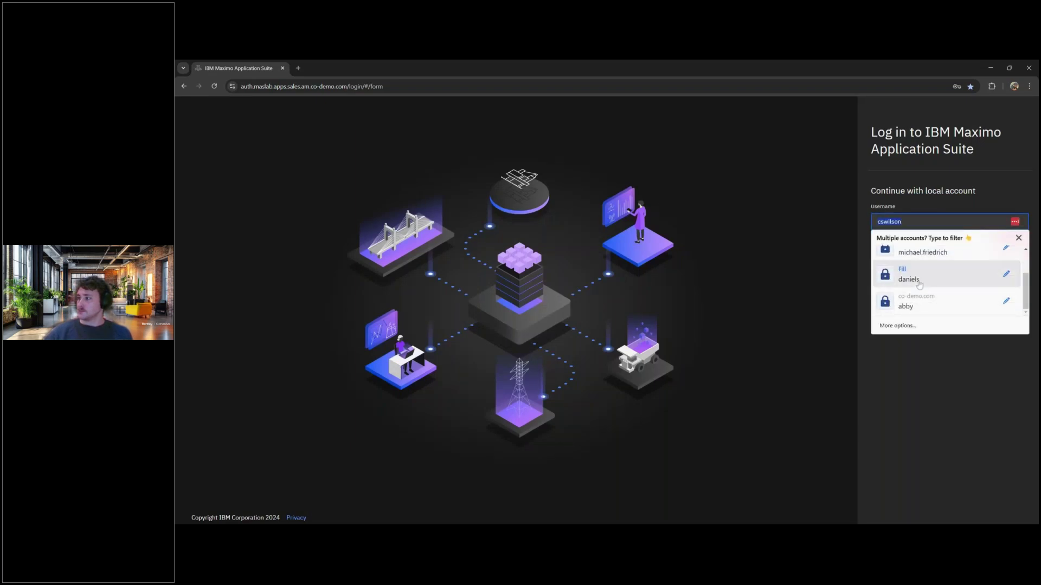
click(918, 278)
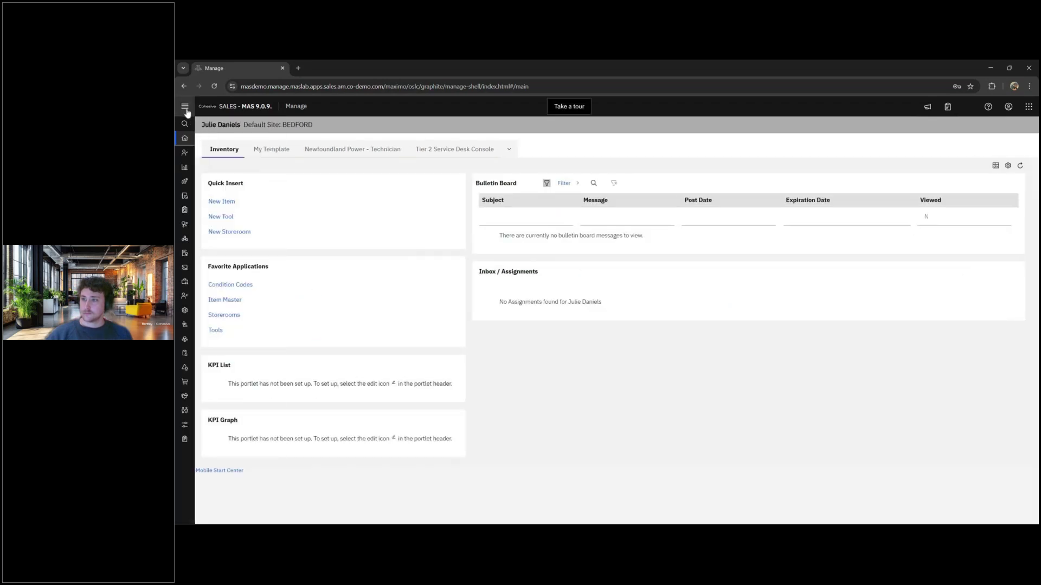
- Open bypass 1830 from Operations (HSE) > Bypass Management (HSE) and select checklist action 1016
click(185, 106)
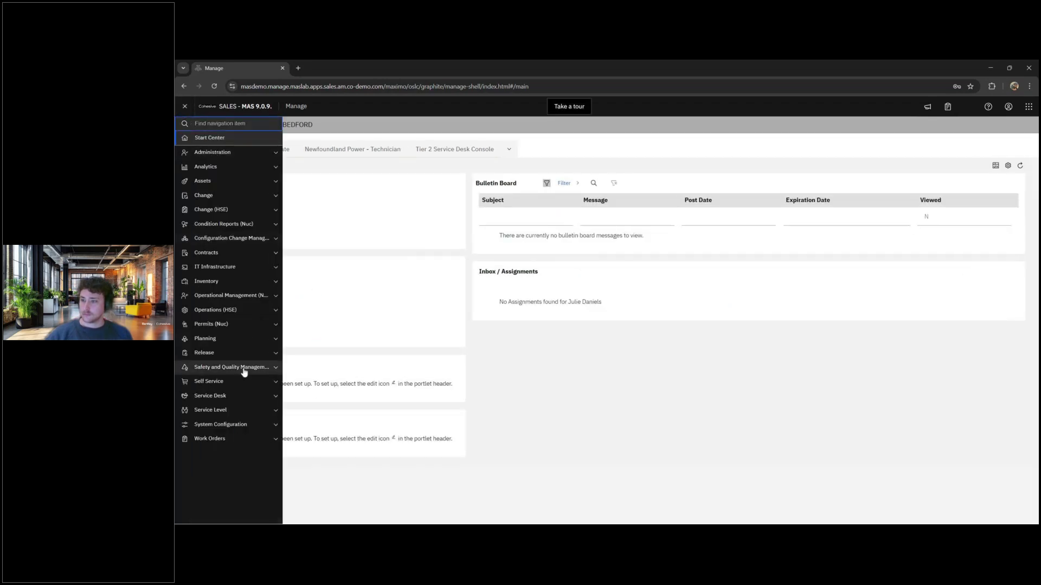
click(247, 310)
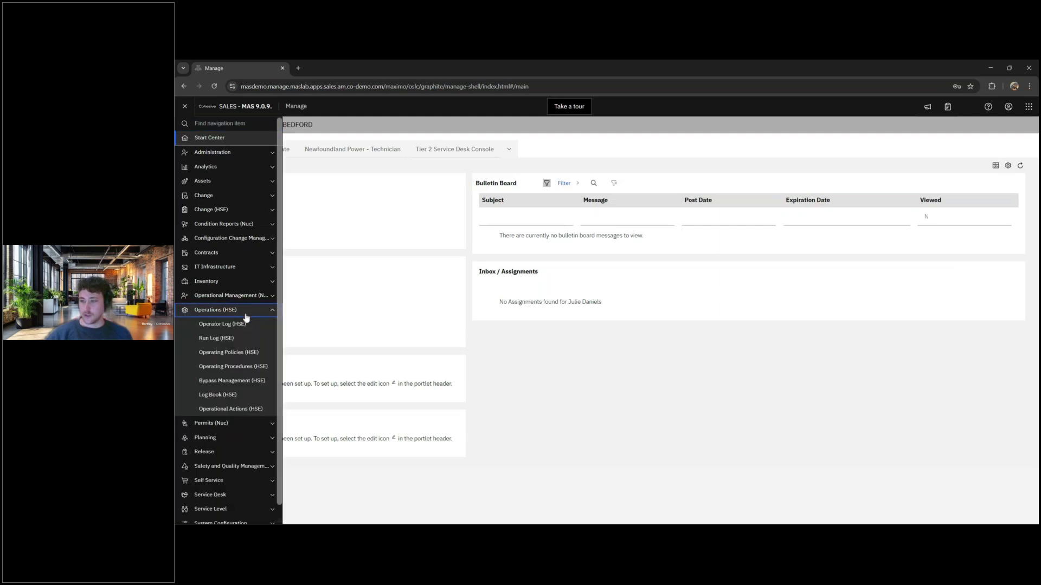
click(251, 380)
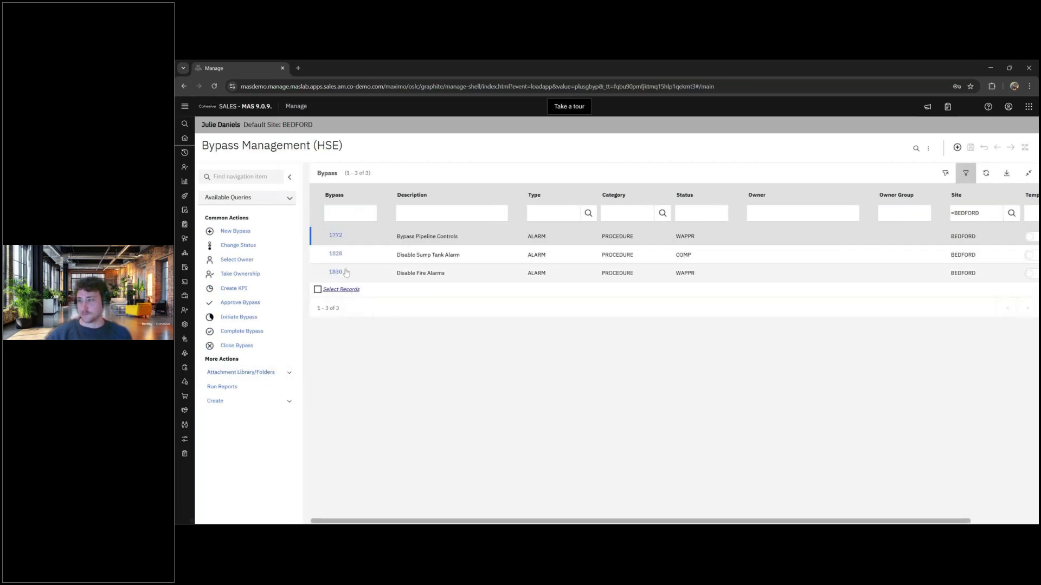
click(338, 273)
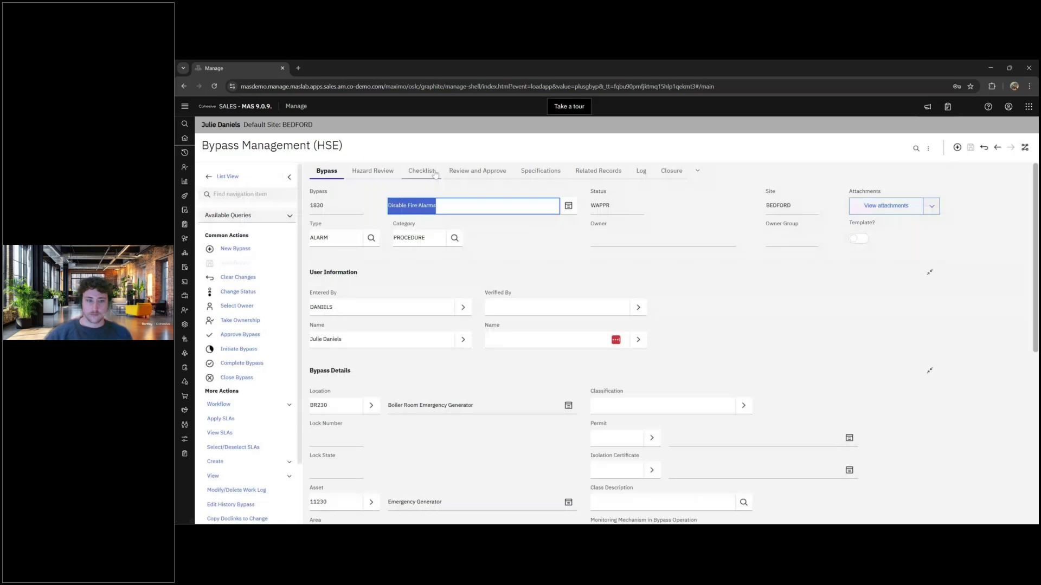
click(435, 173)
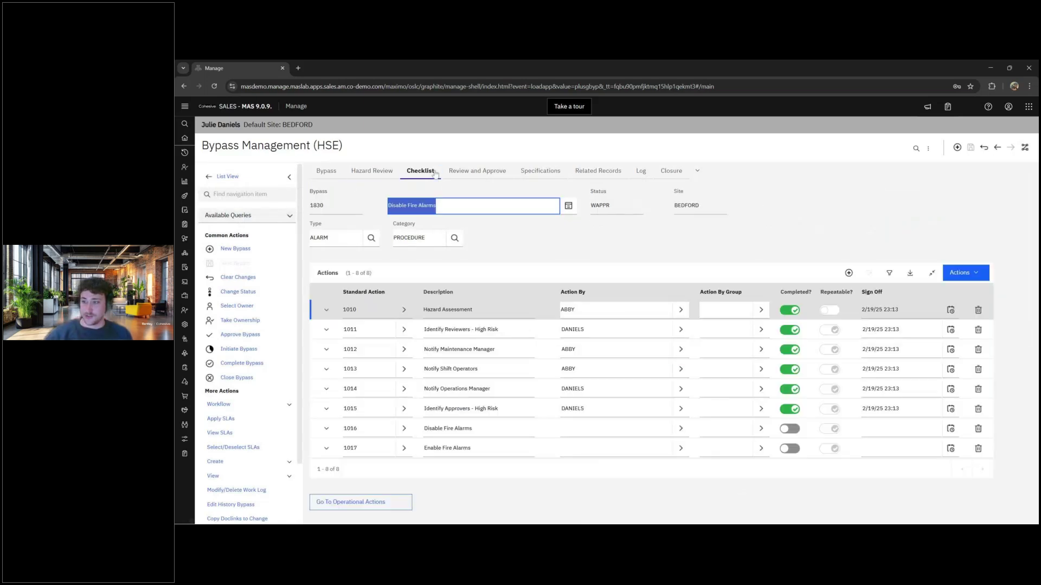
click(381, 434)
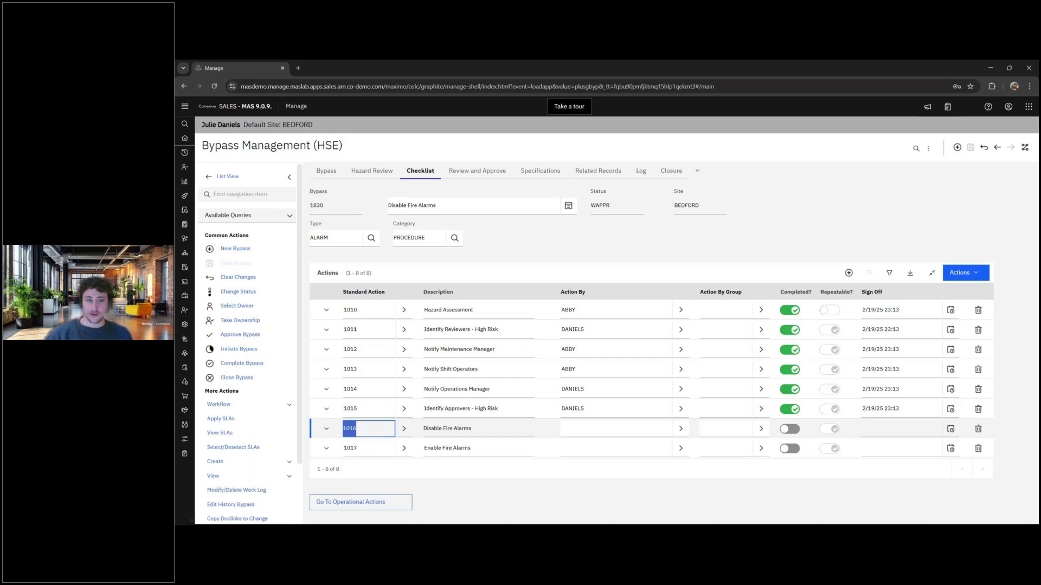
- Set action 1016's Action By to the person found via a name filter, mark it completed, and save
click(615, 429)
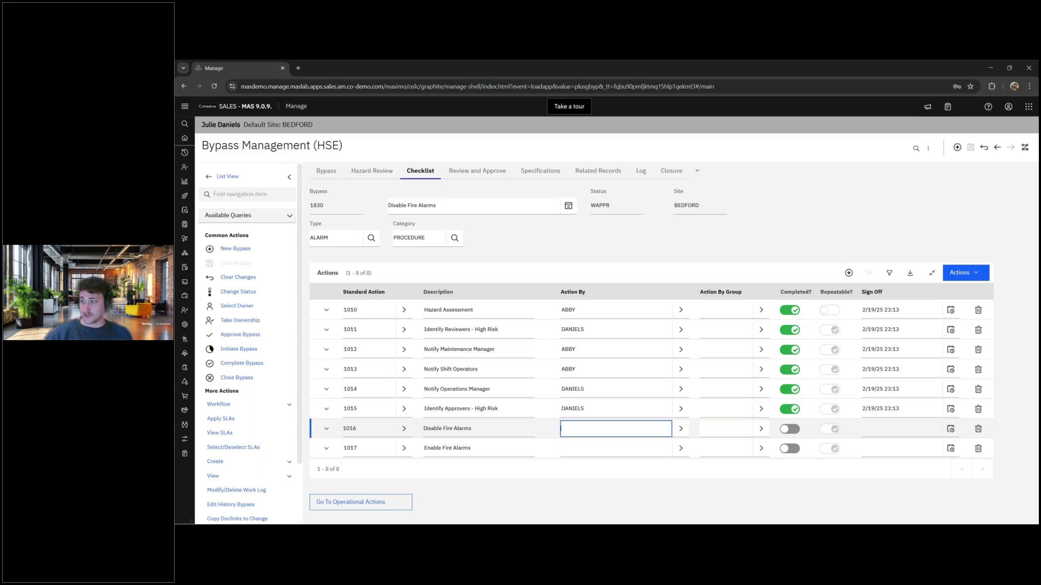
click(681, 429)
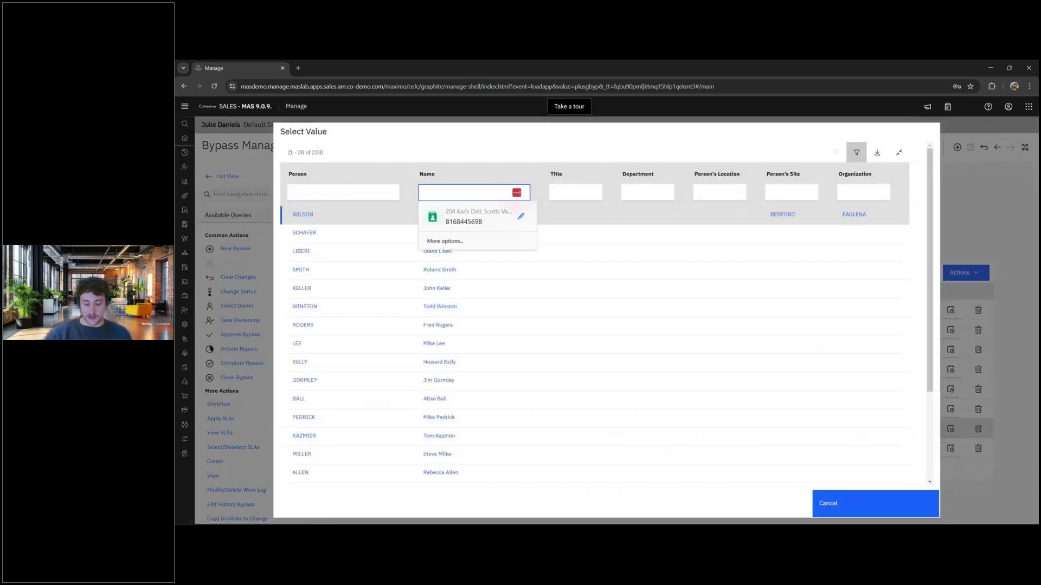
text(michael)
key(Return)
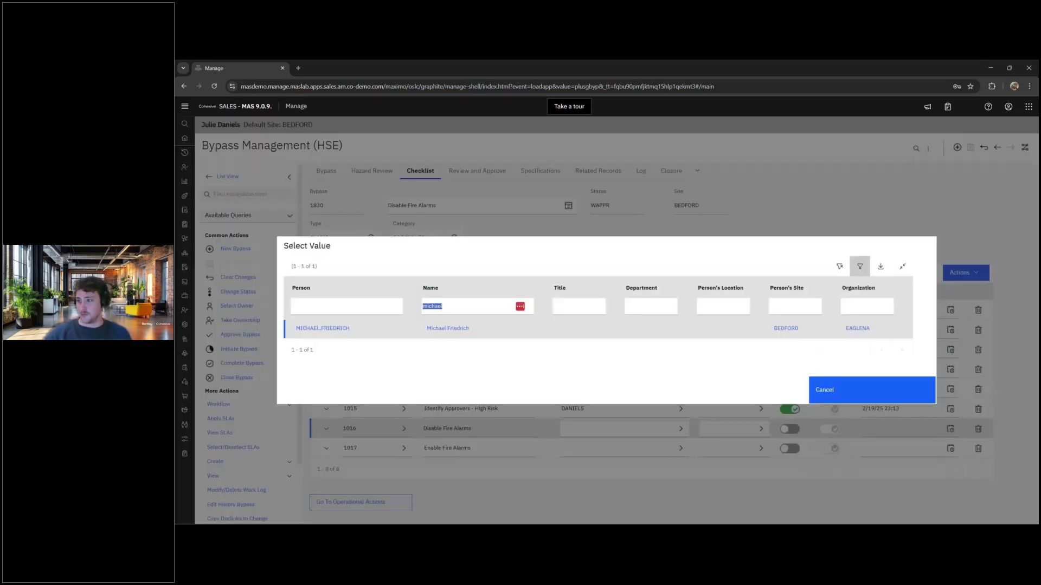
click(322, 328)
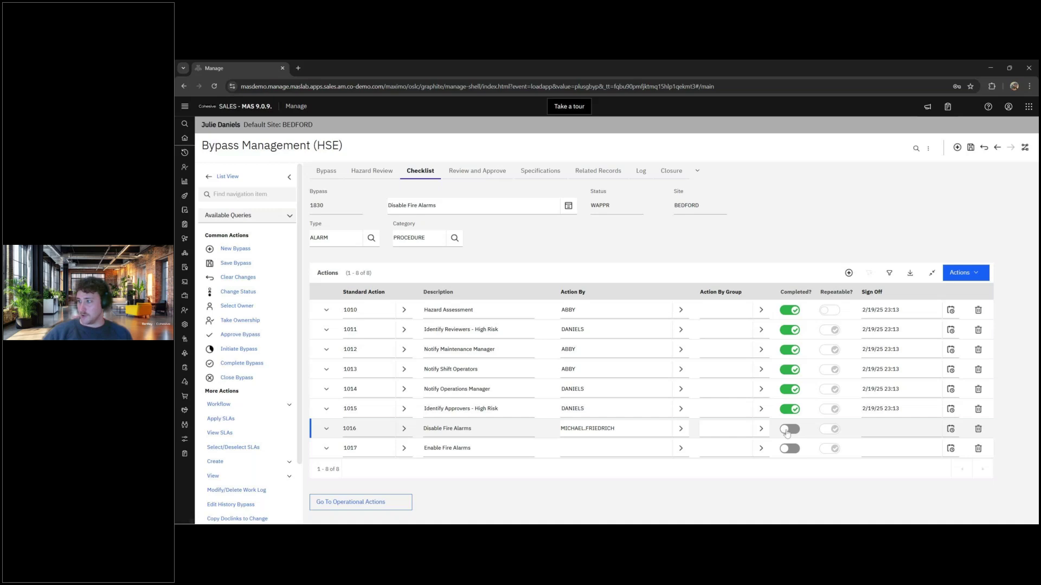
click(787, 430)
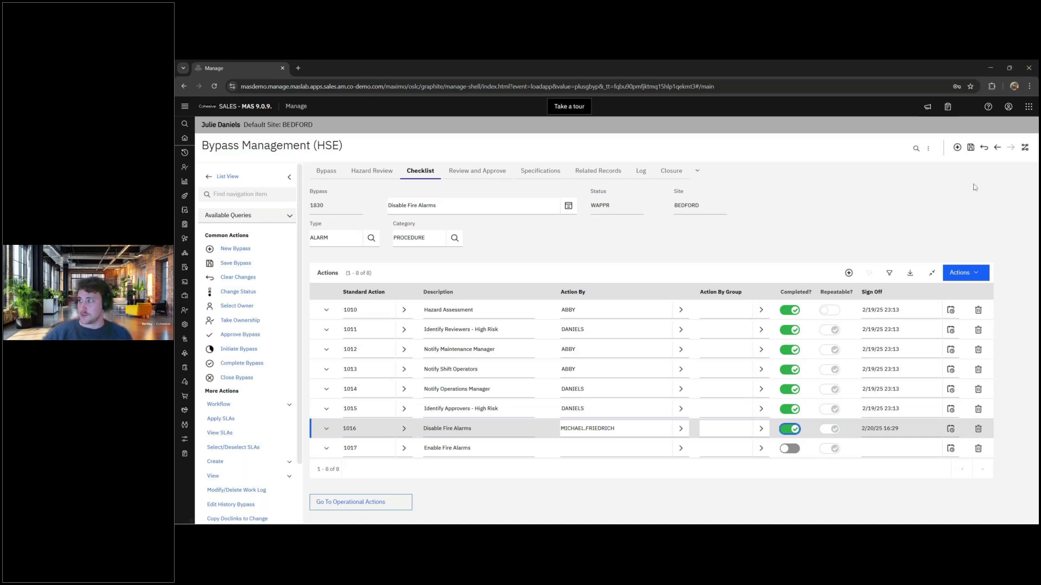
click(969, 152)
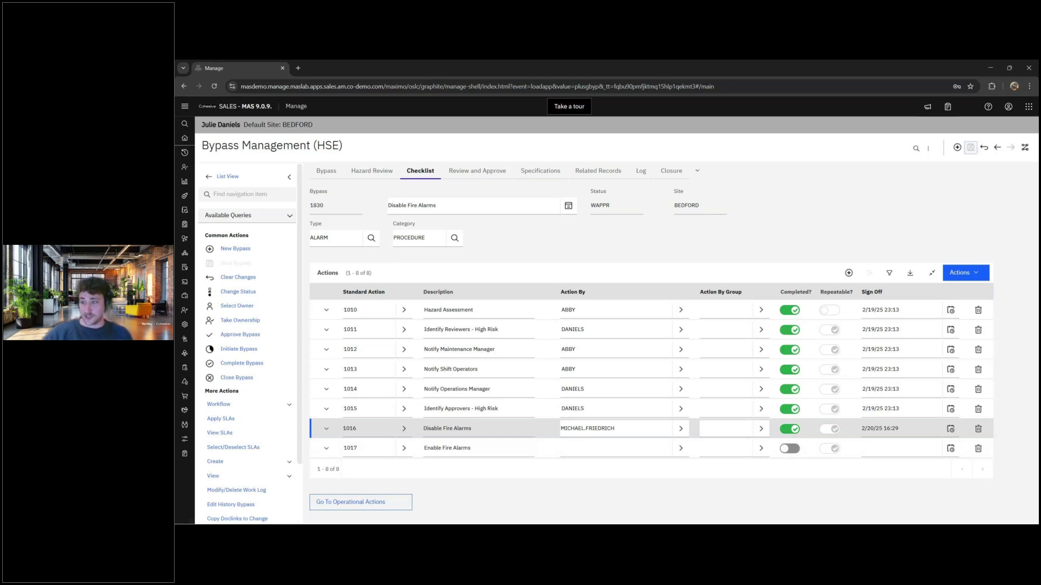
click(238, 292)
click(528, 304)
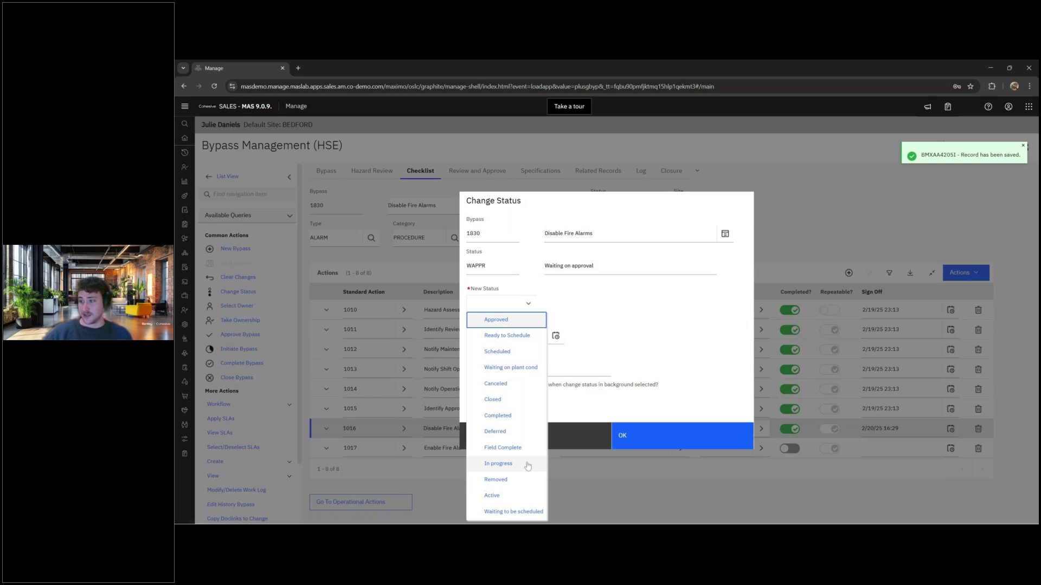
click(594, 441)
click(595, 442)
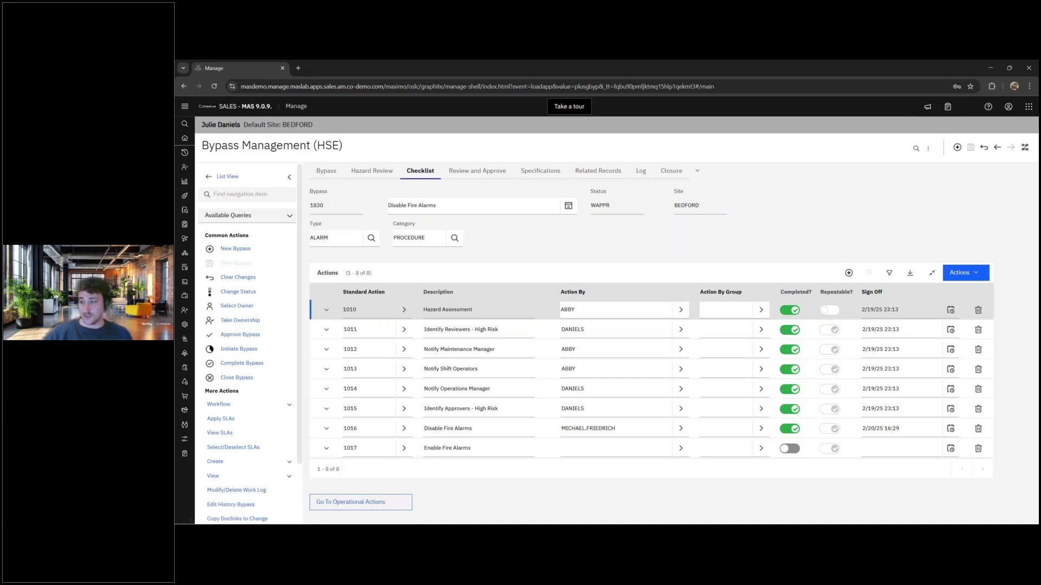
drag(424, 448, 471, 448)
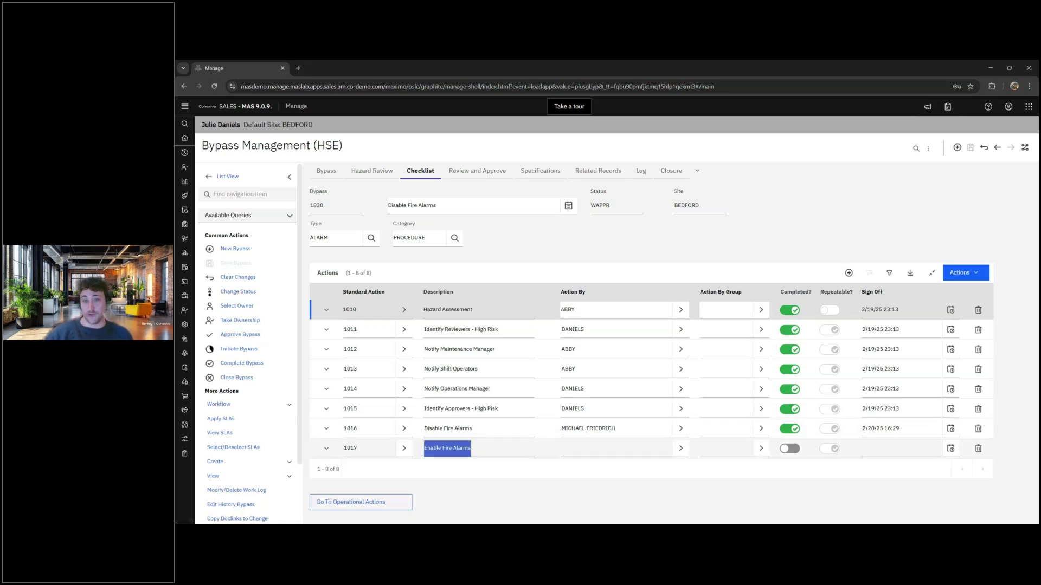
click(536, 477)
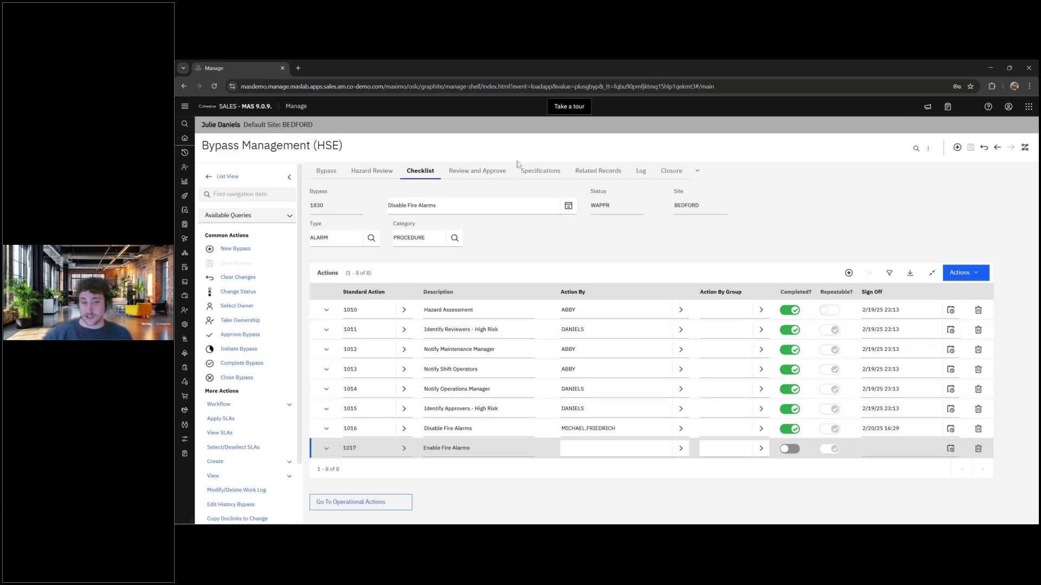
click(326, 170)
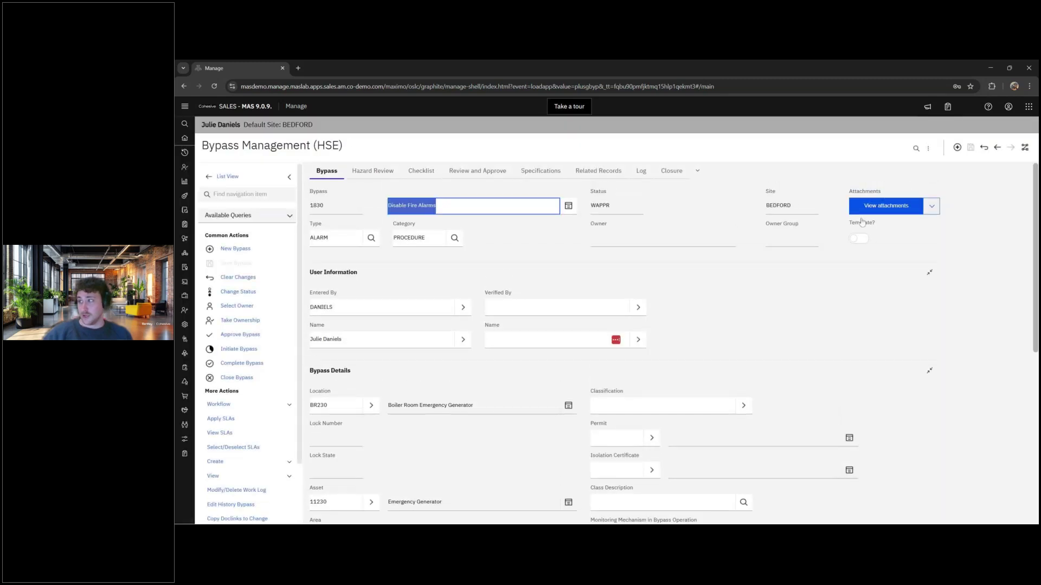
click(932, 206)
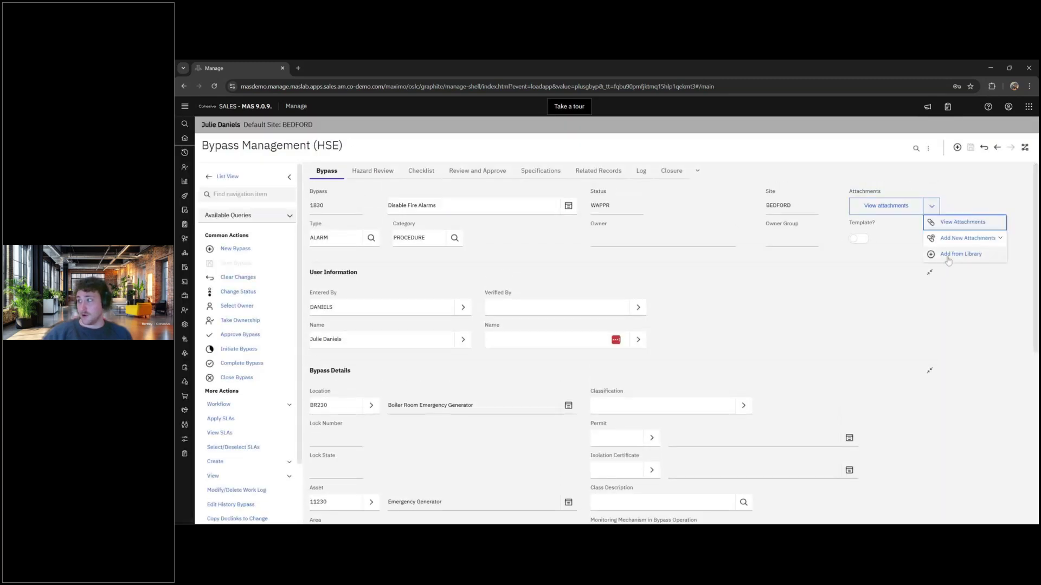
click(888, 284)
key(Return)
click(892, 277)
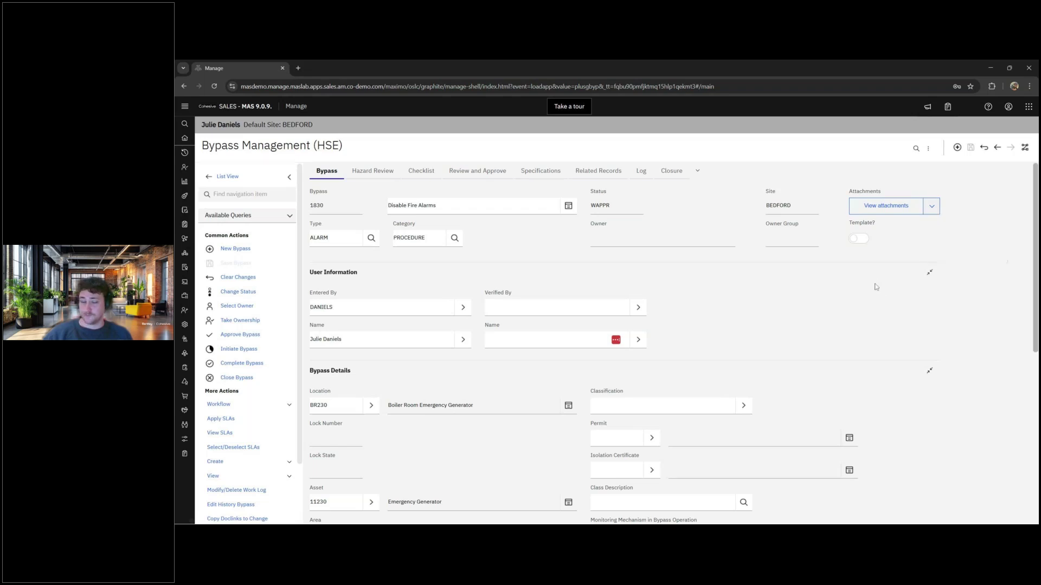
click(420, 171)
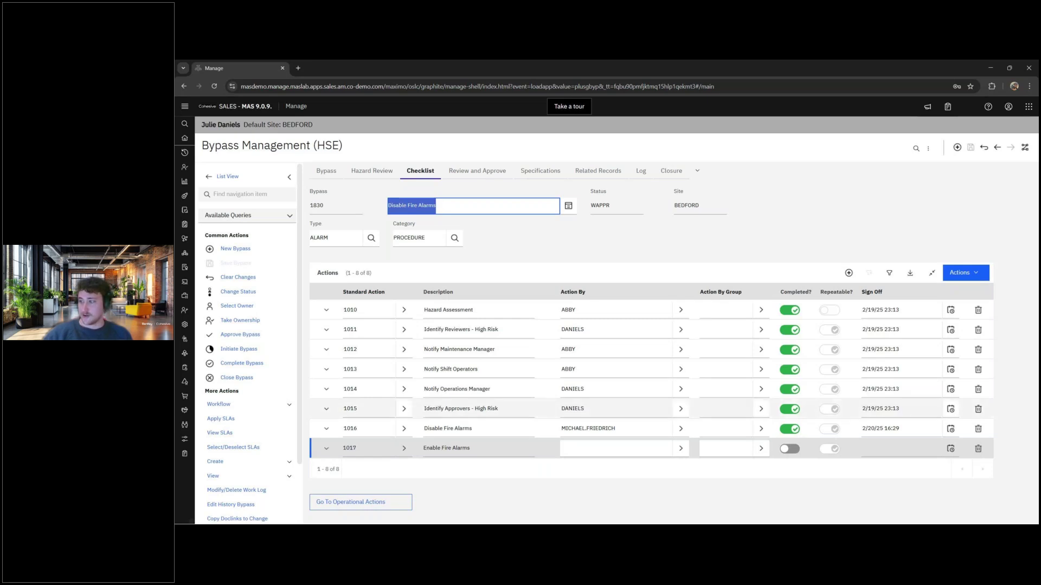
- Mark checklist action 1017 Enable Fire Alarms as completed
click(680, 450)
click(644, 431)
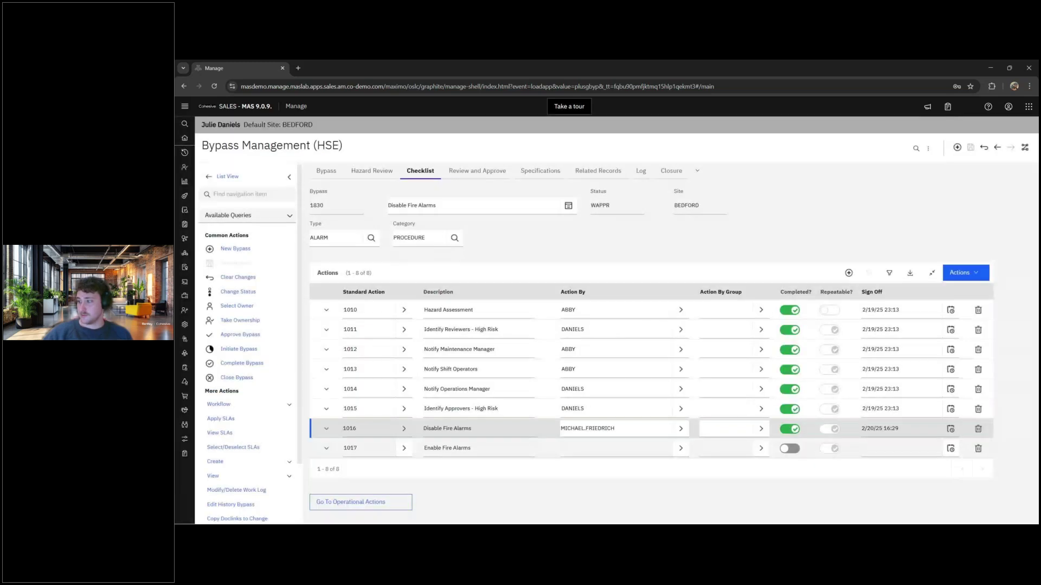
click(789, 449)
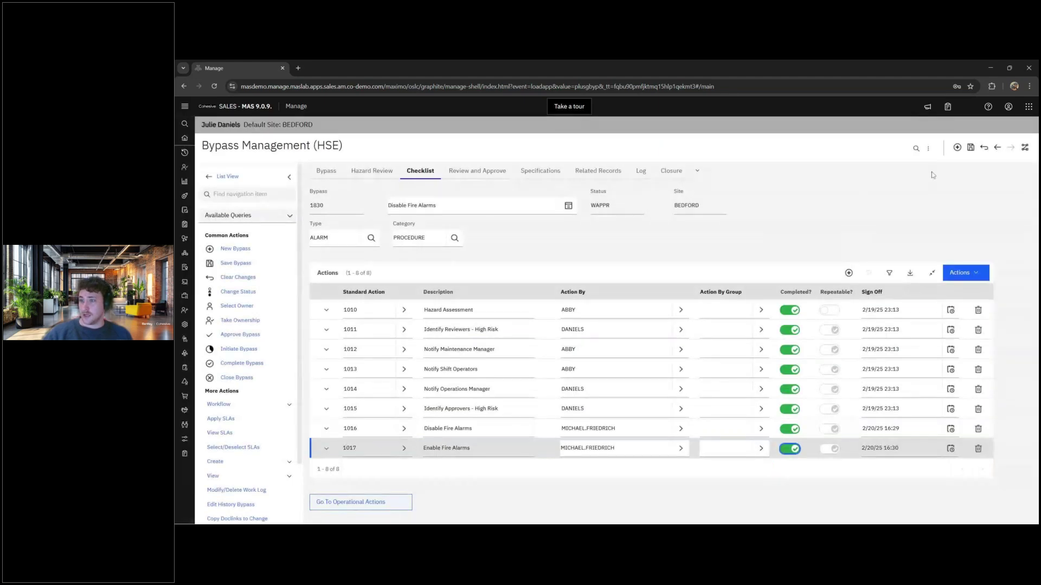
- Change bypass 1830's status to Completed (COMP)
click(971, 148)
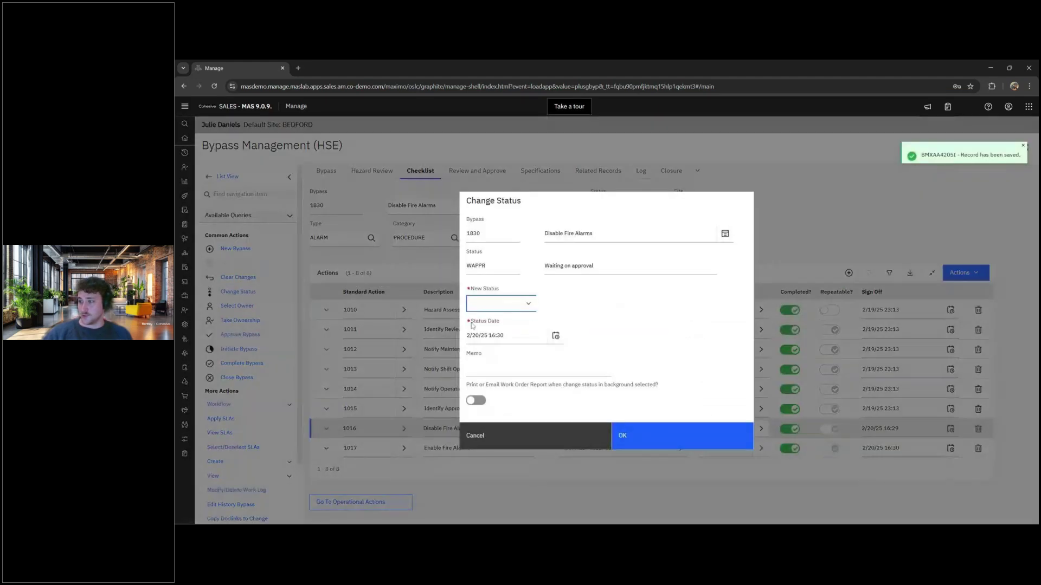
click(501, 304)
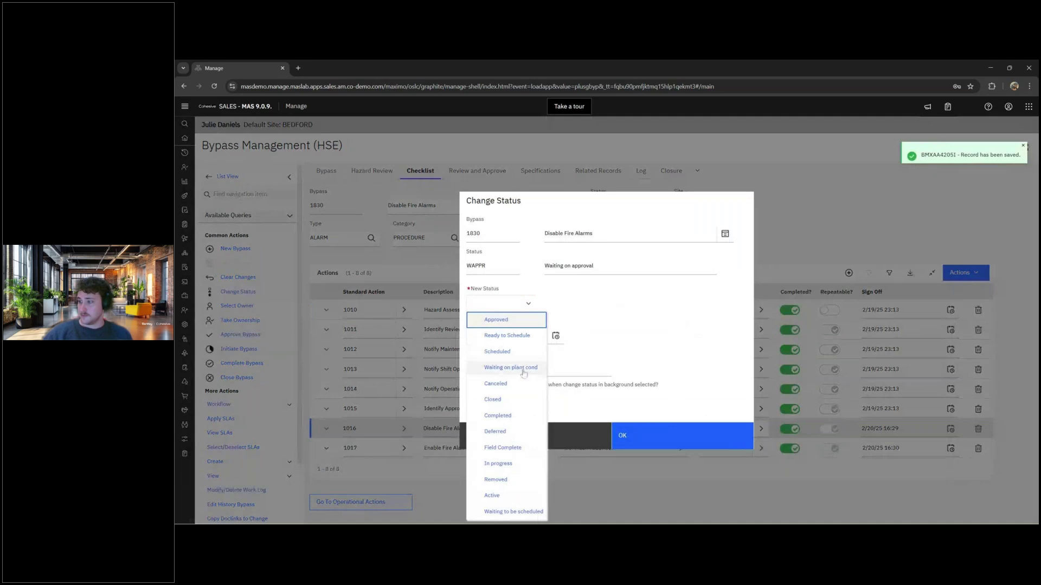
click(506, 416)
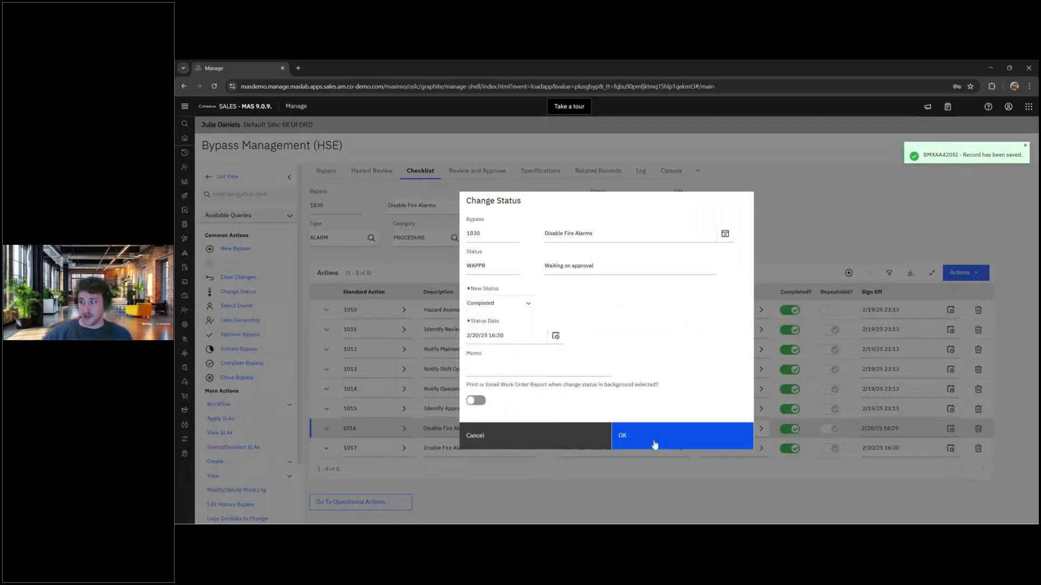
click(654, 444)
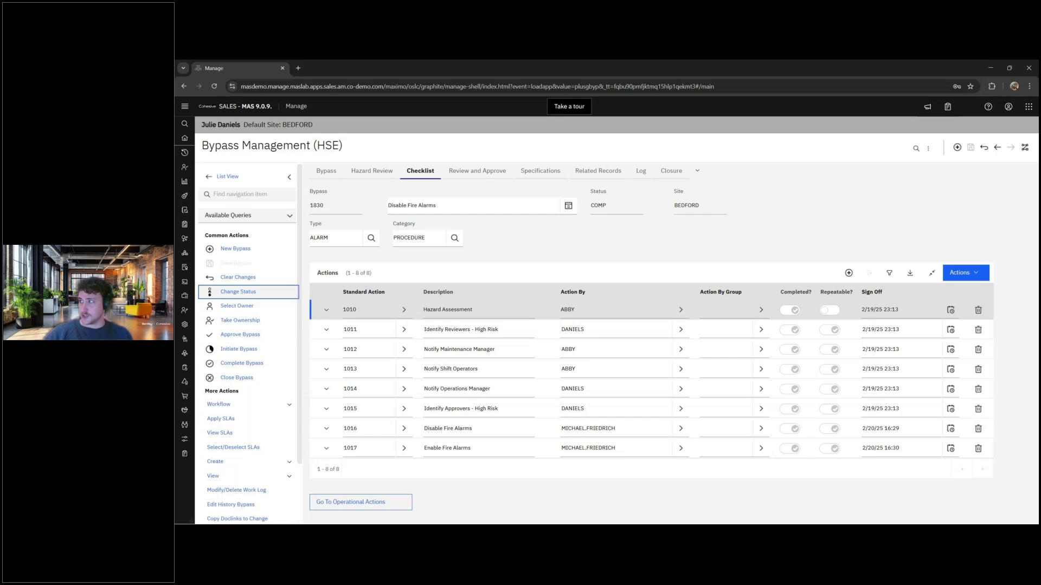
- Log out and log back in with the other saved account's autofilled credentials
click(1008, 107)
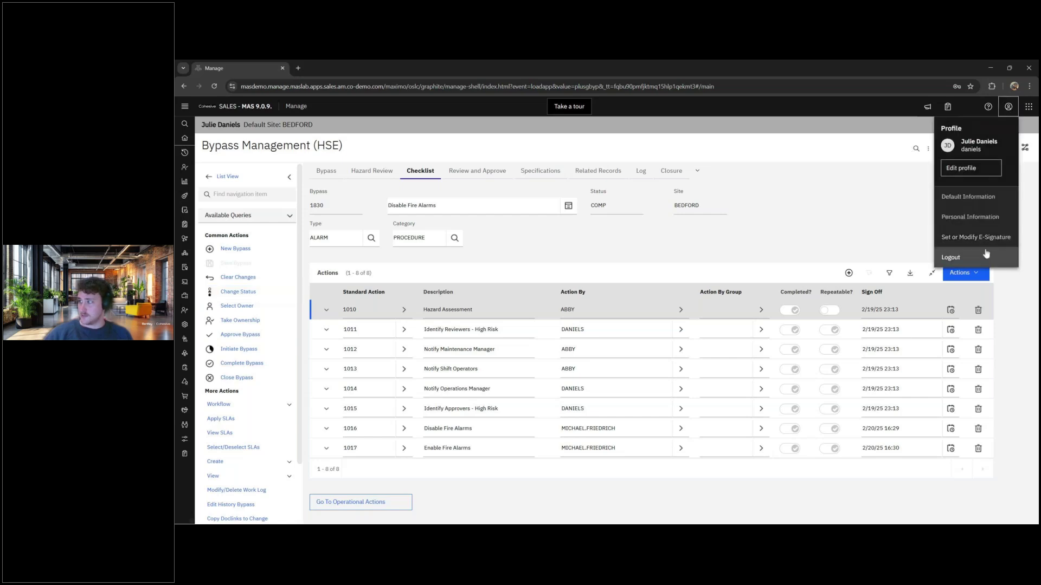
click(985, 256)
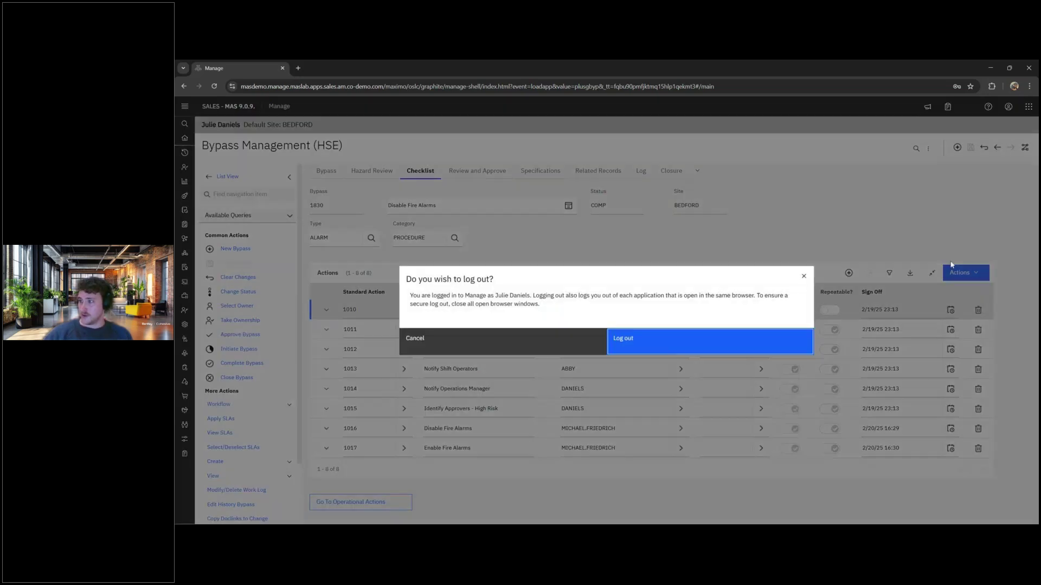
click(637, 350)
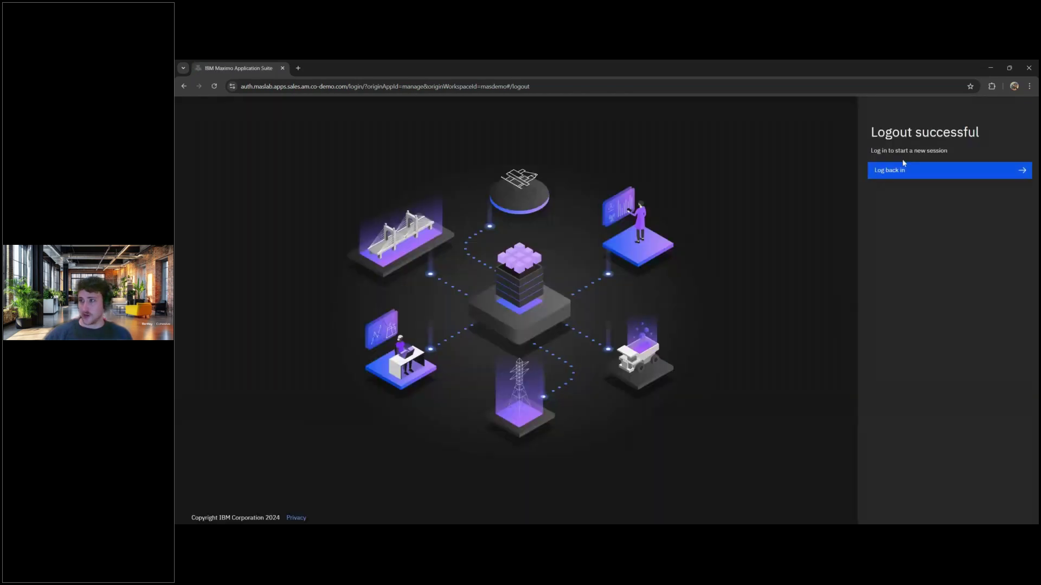
click(904, 171)
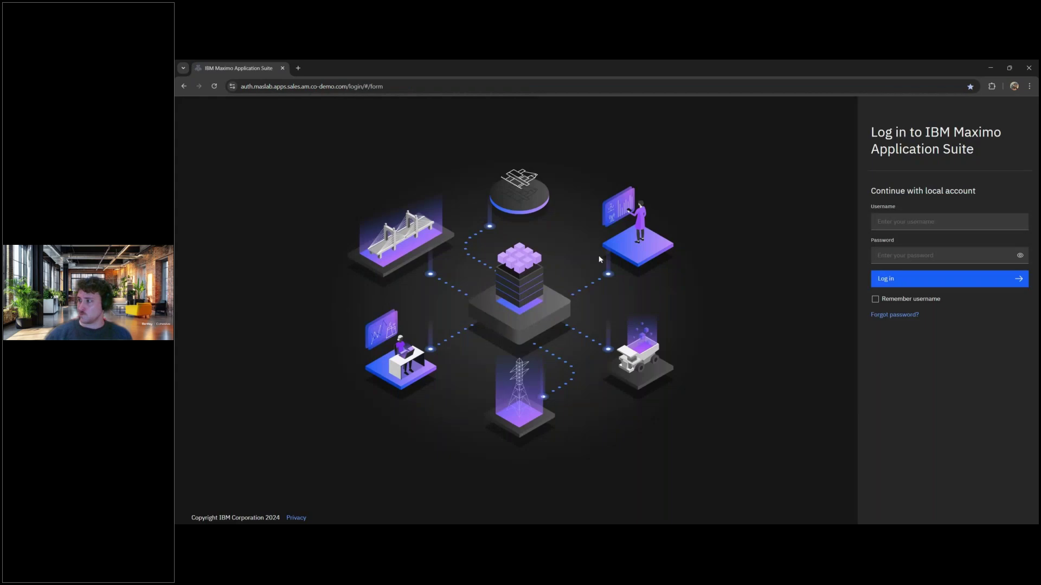
click(1015, 222)
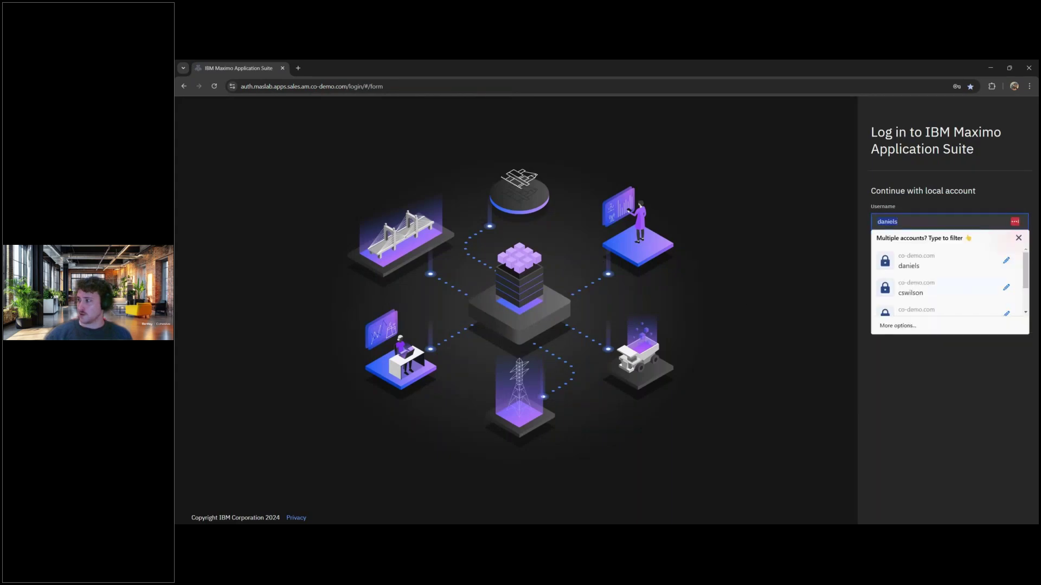
click(933, 280)
click(928, 279)
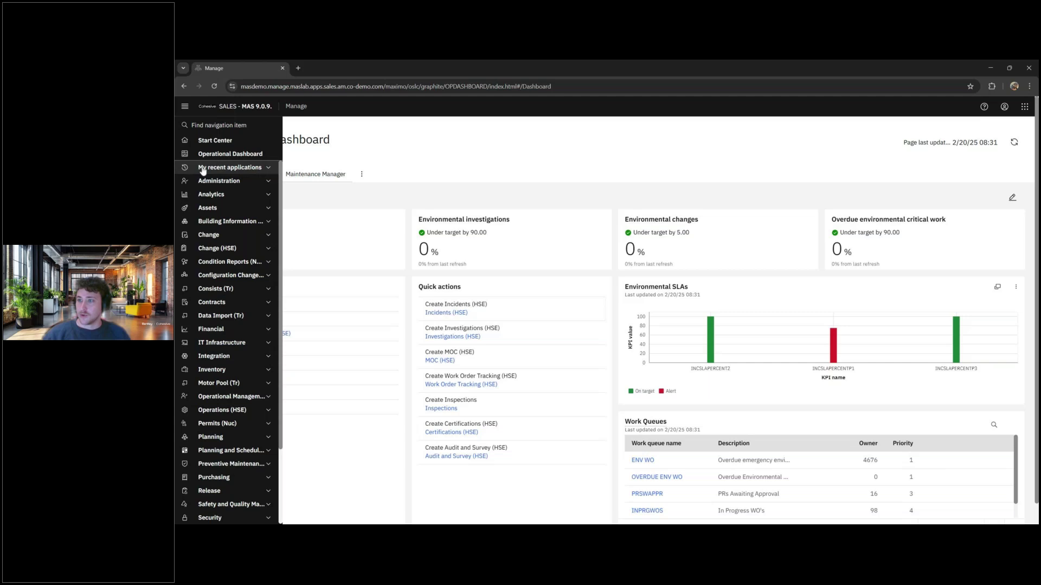
- Open bypass 1830 through Operations (HSE) > Bypass Management and show its Closure tab
click(206, 168)
click(221, 169)
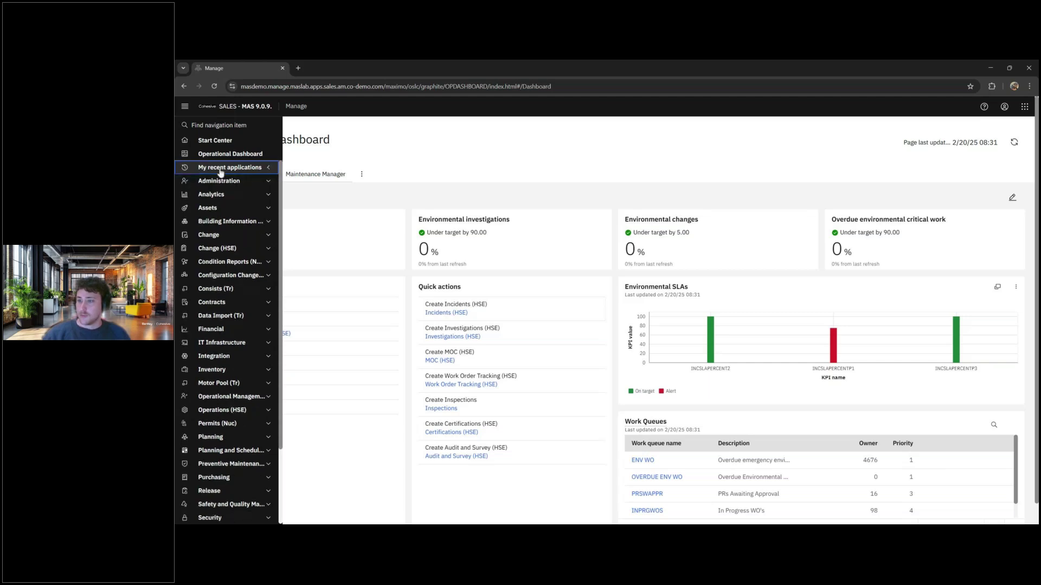
scroll(247, 320, down, 3)
click(248, 319)
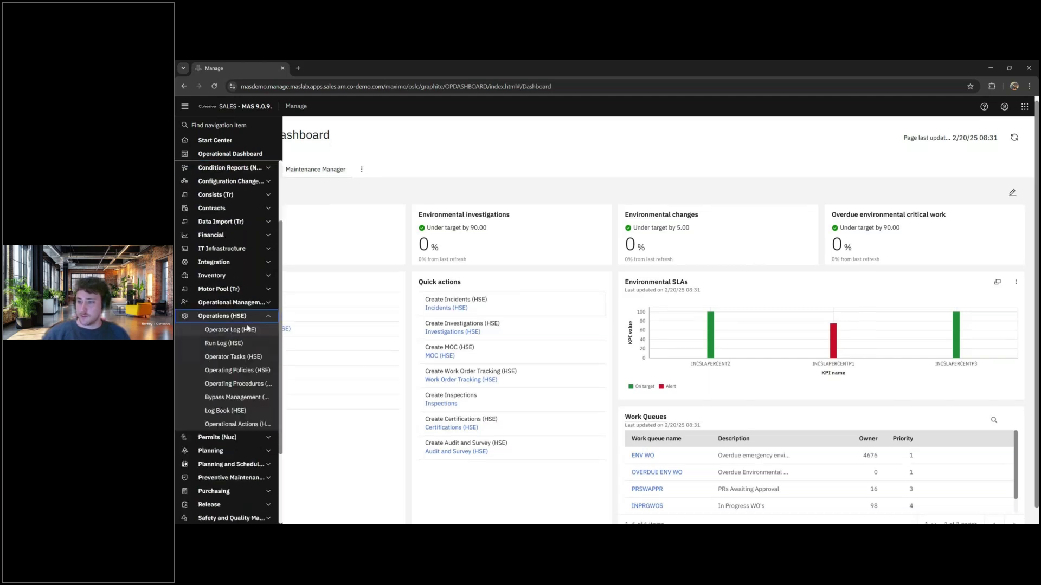
click(246, 399)
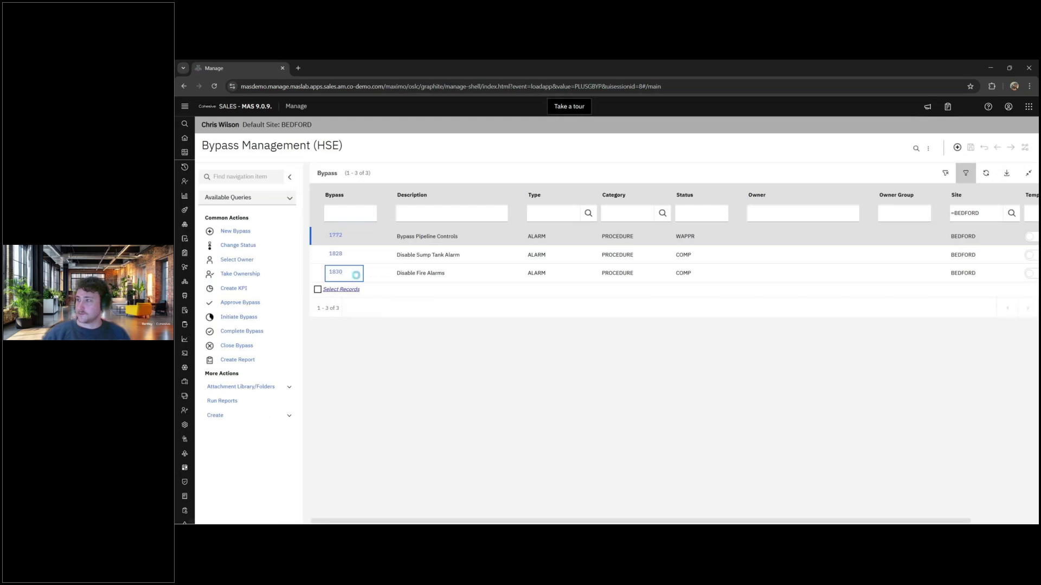
click(354, 274)
click(577, 220)
click(599, 206)
click(457, 329)
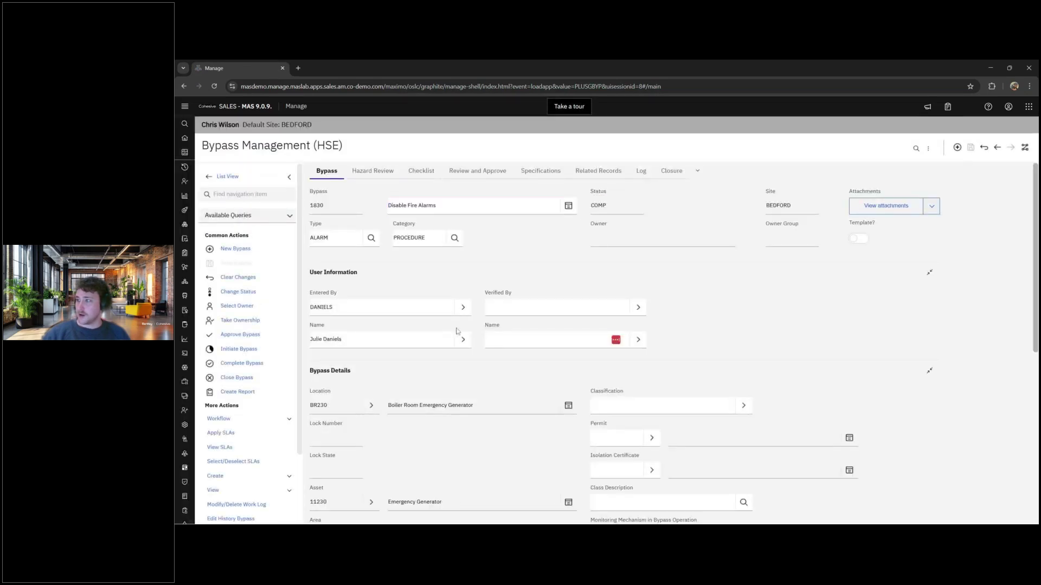
click(671, 171)
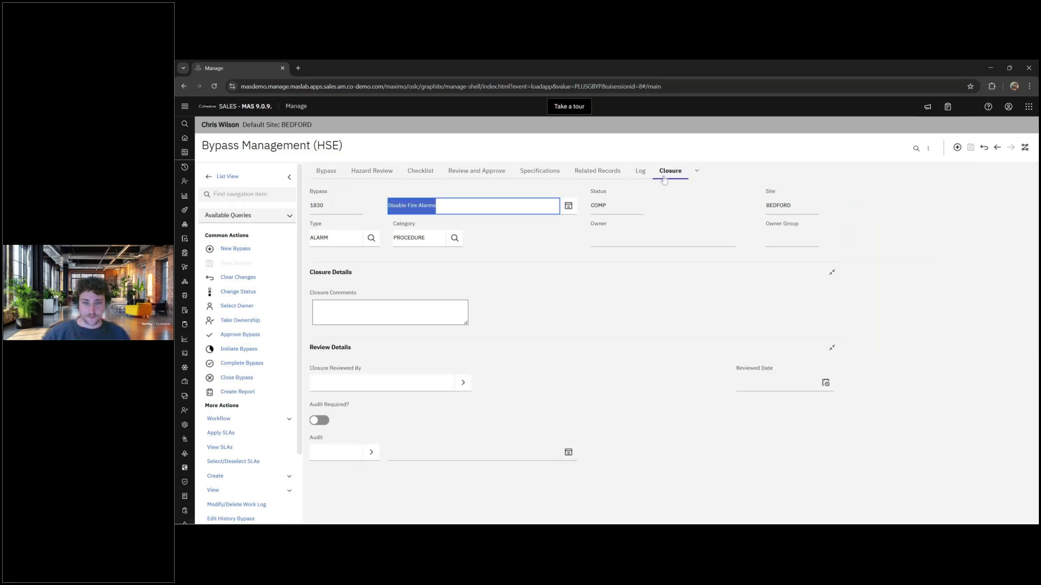
- Show the navigation list with the Safety and Quality Management applications expanded
click(175, 322)
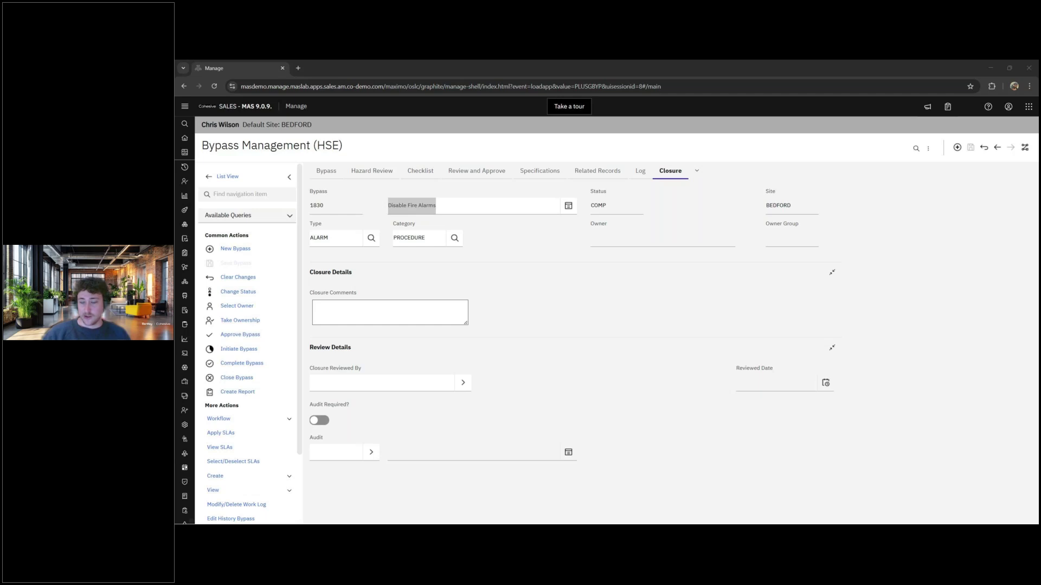
click(379, 317)
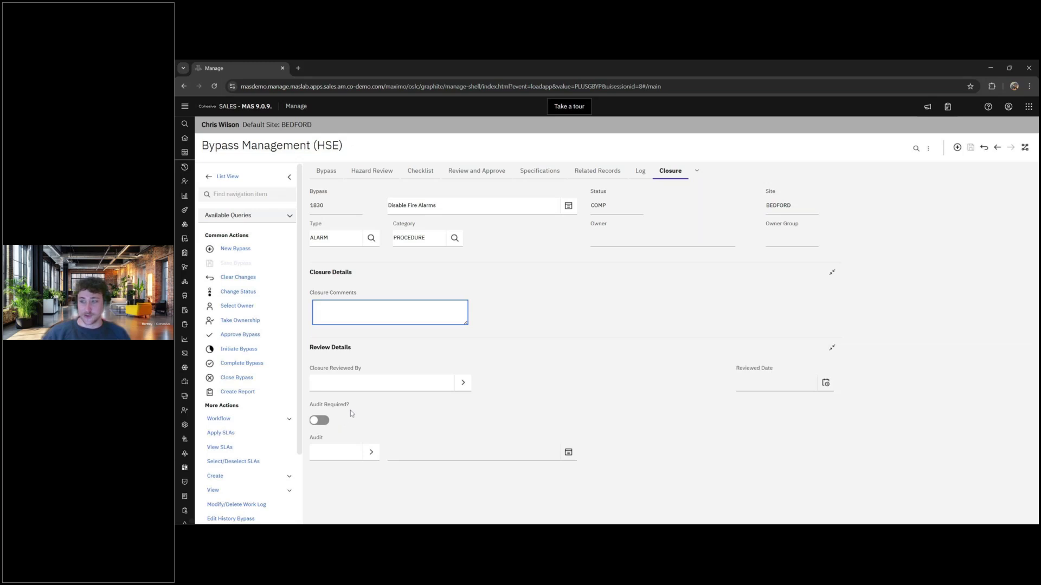
click(185, 106)
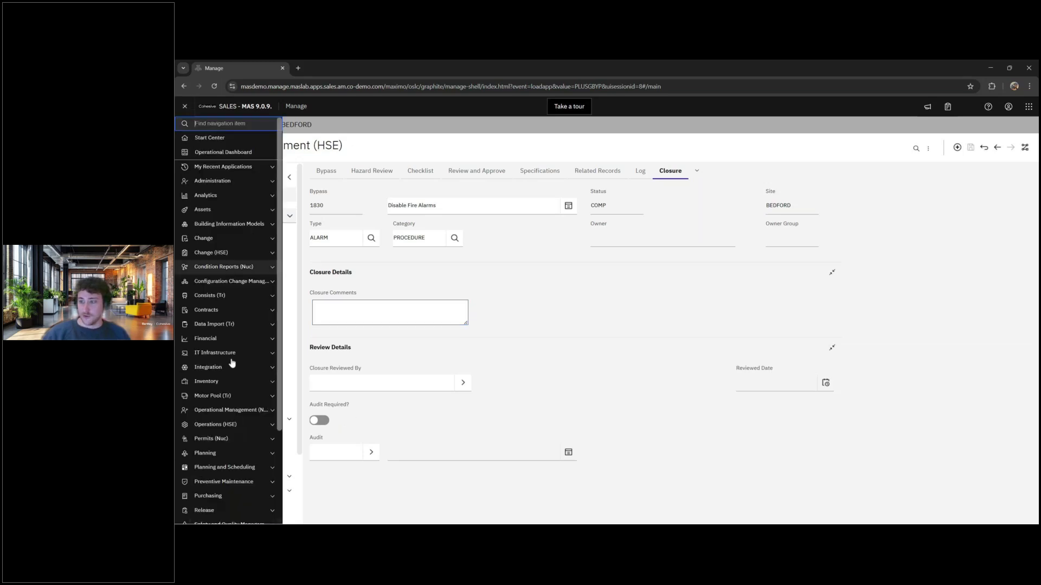
scroll(230, 425, down, 3)
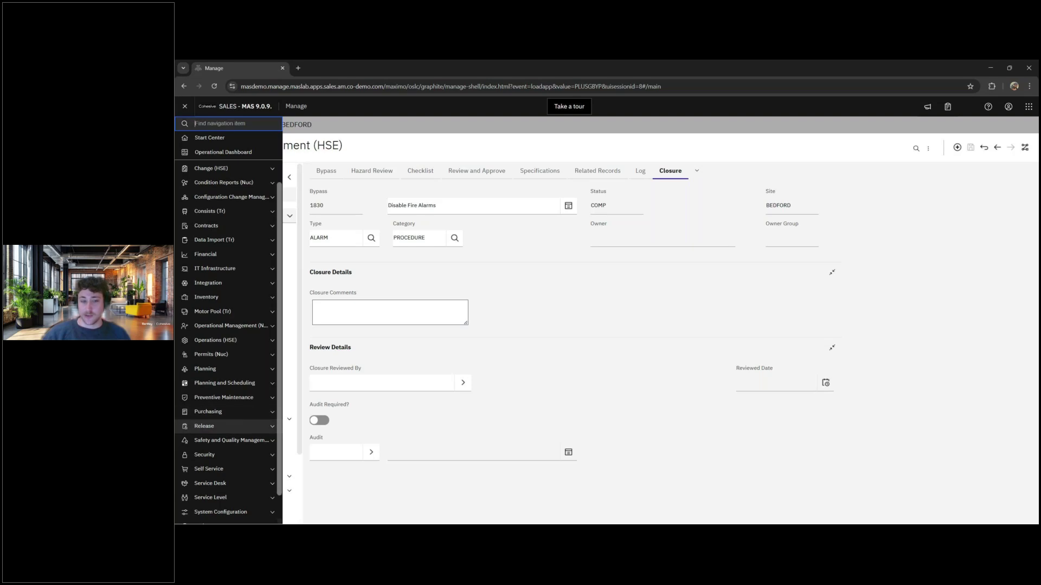
scroll(233, 421, down, 2)
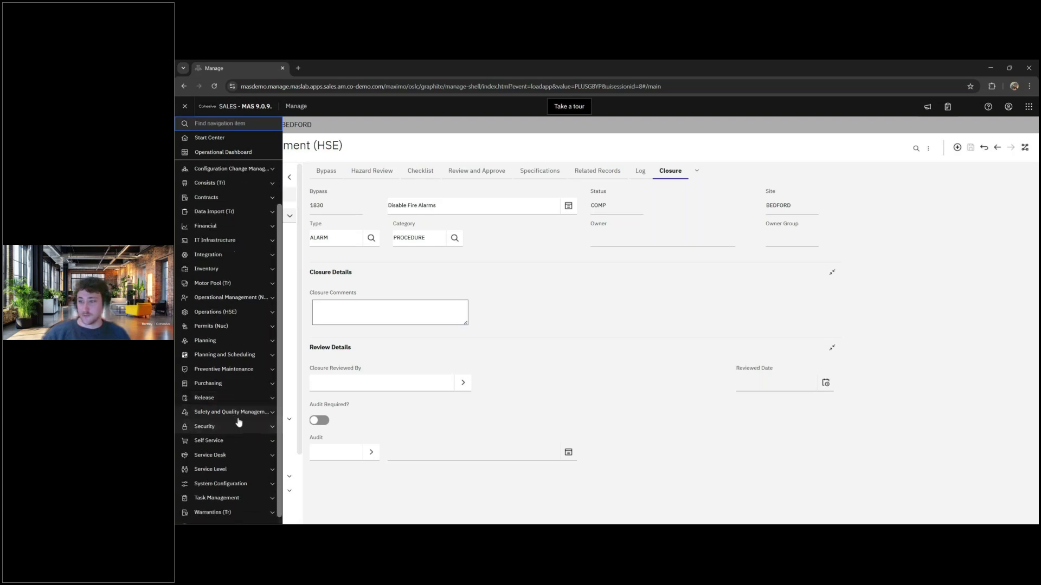
click(244, 403)
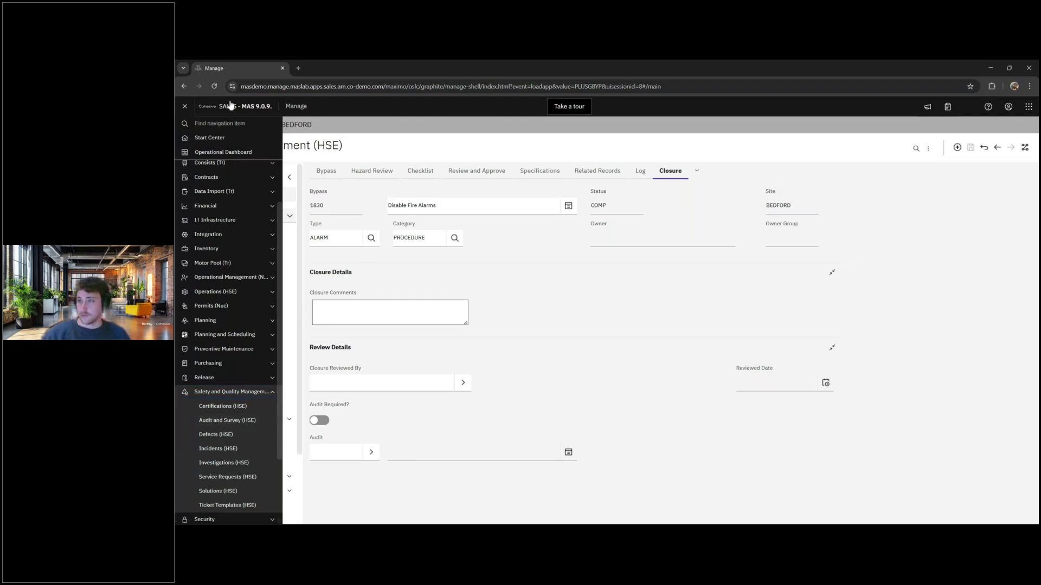
- Enter the closure comment 'Lessons learned, whazt went well' on bypass 1830
click(184, 107)
click(314, 305)
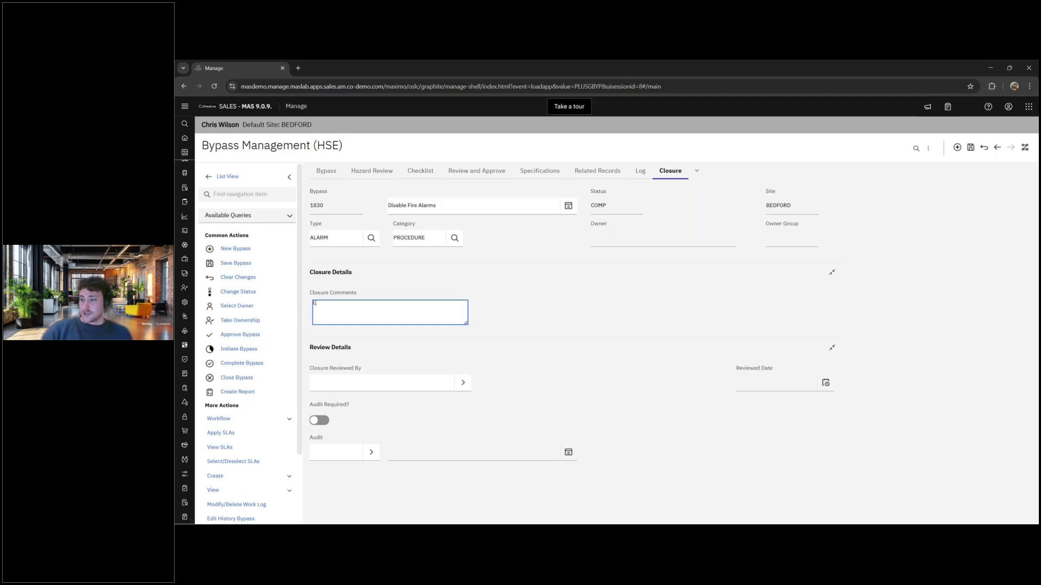
text(Lessons learned, whazt)
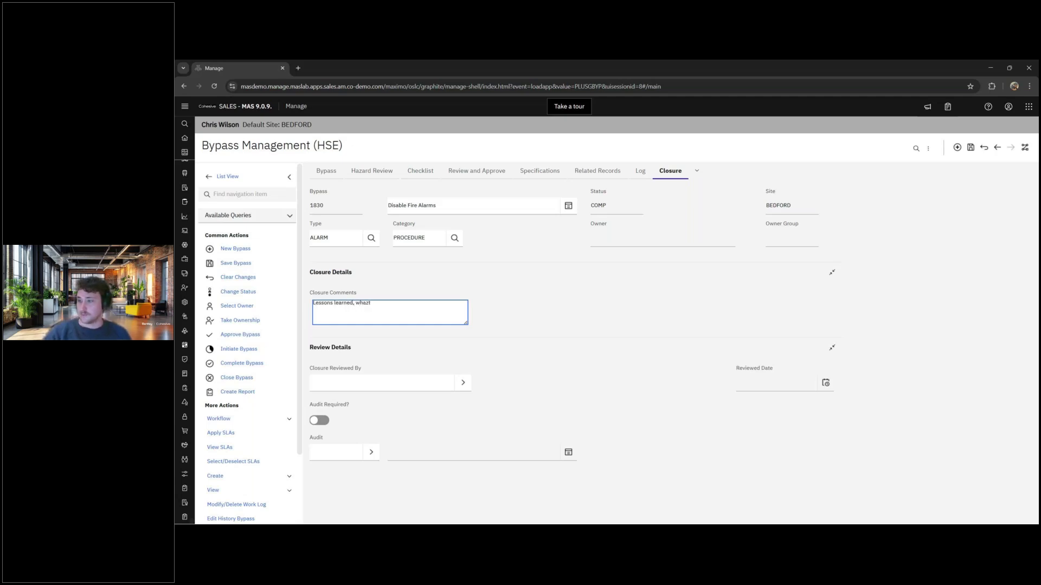
text( went well)
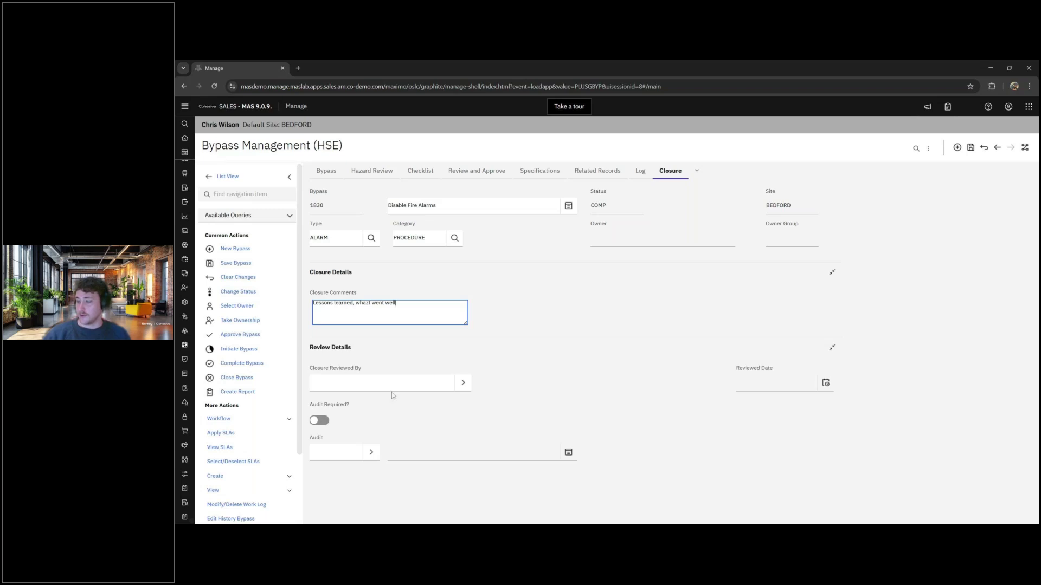
- Pick the closure reviewer from the person lookup by name, require an audit, and save
click(463, 383)
click(499, 397)
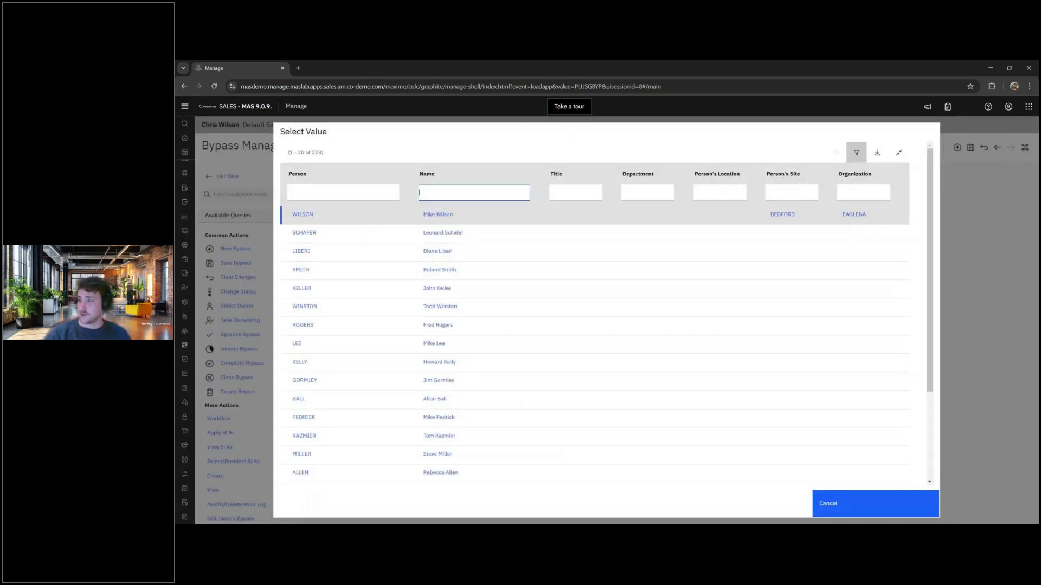
key(Return)
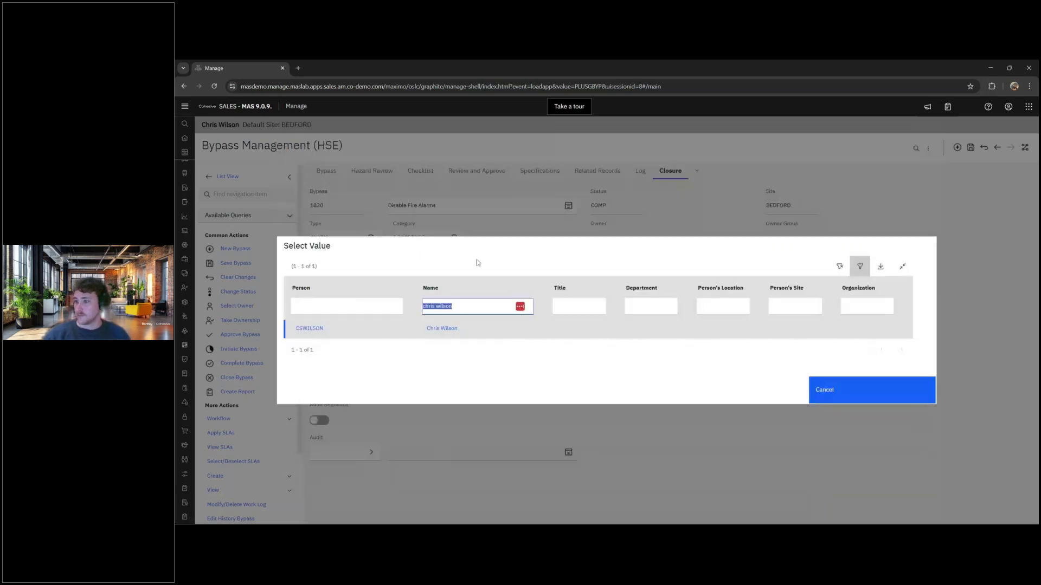
click(436, 332)
click(320, 420)
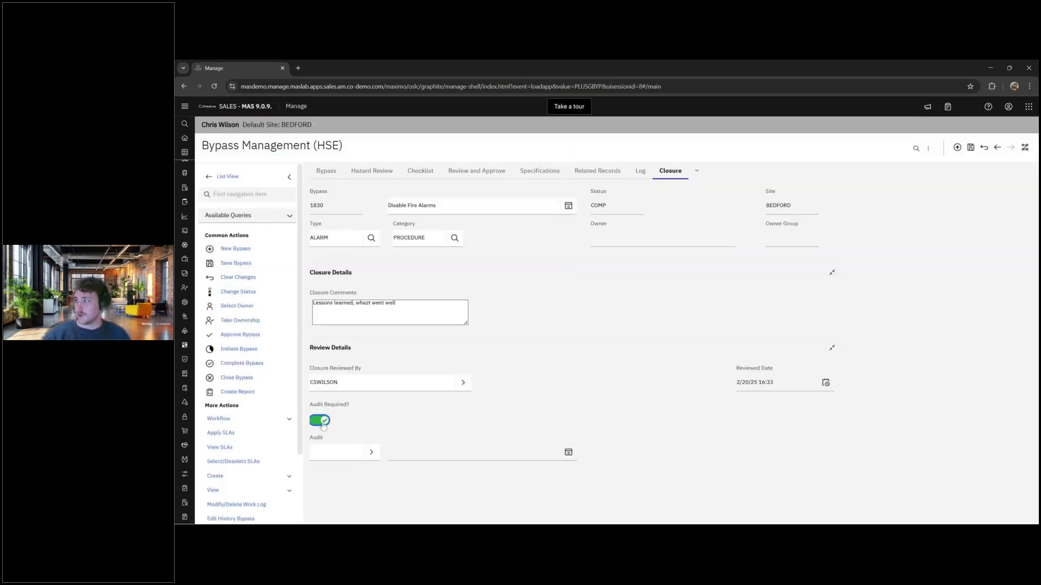
click(971, 148)
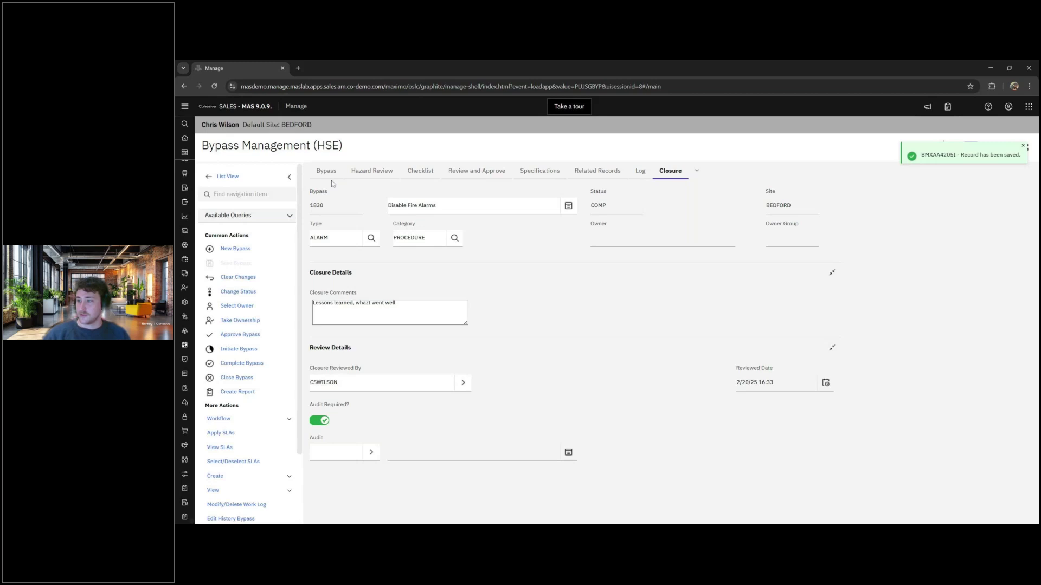
- Change bypass 1830's status from COMP to Closed, then go back to the bypass list
click(326, 172)
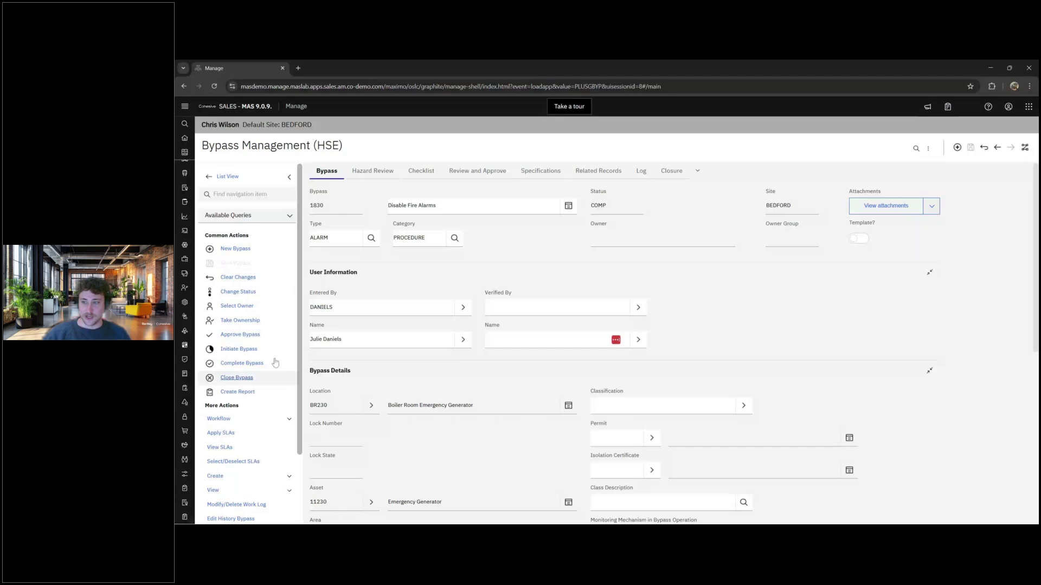
click(254, 383)
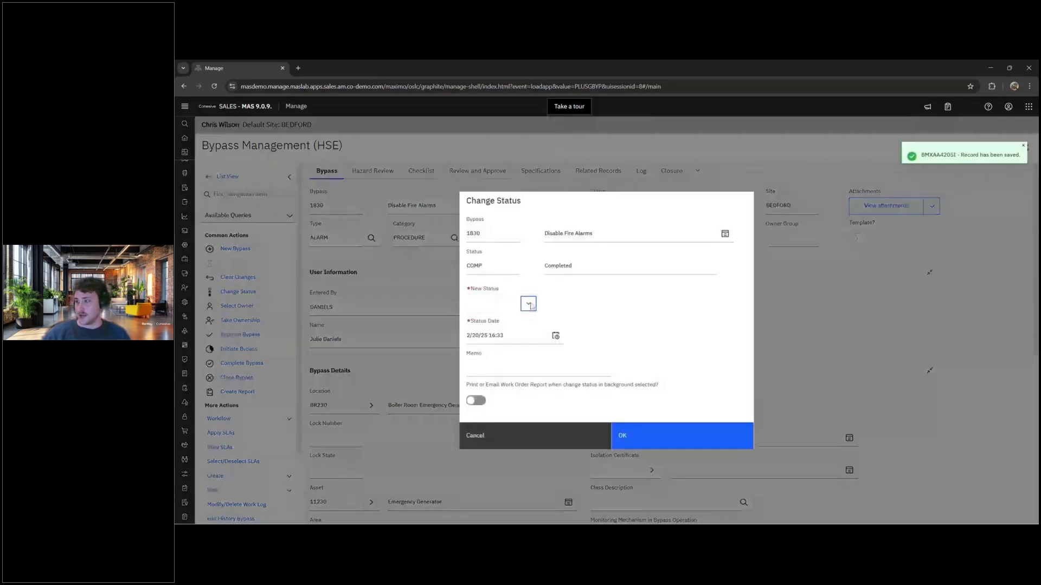
click(529, 304)
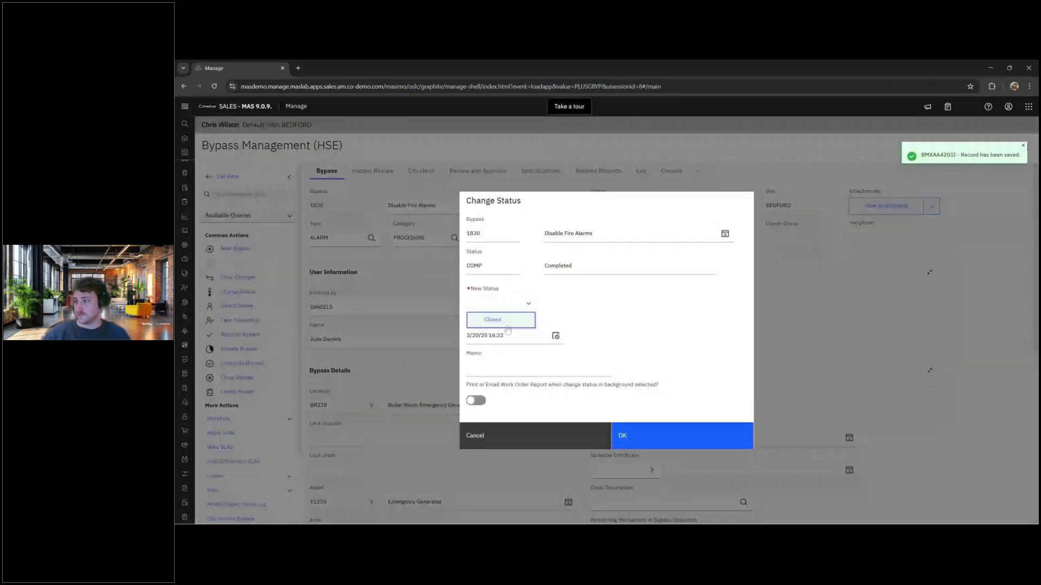
click(488, 319)
click(622, 436)
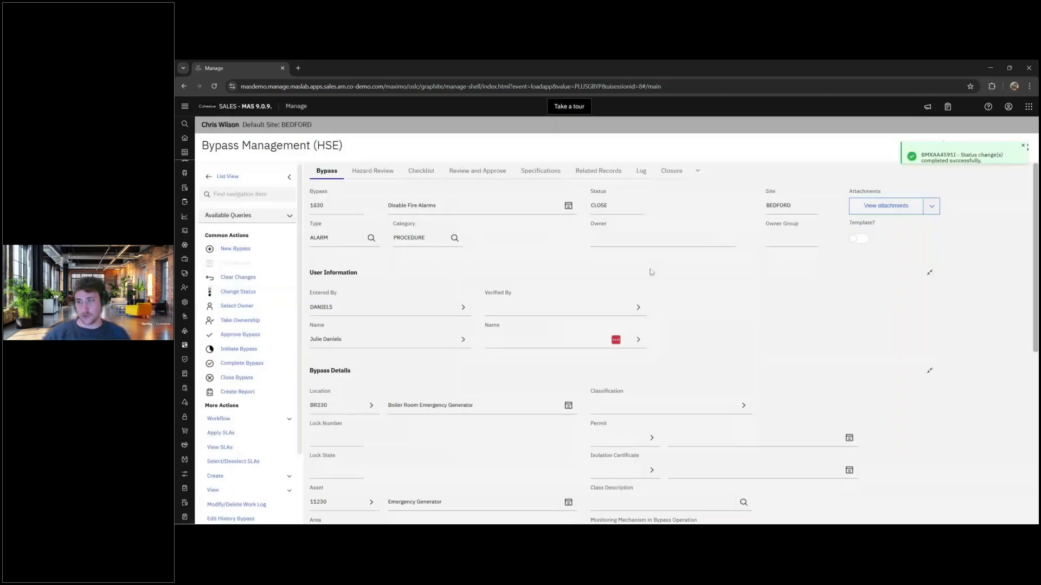
click(261, 181)
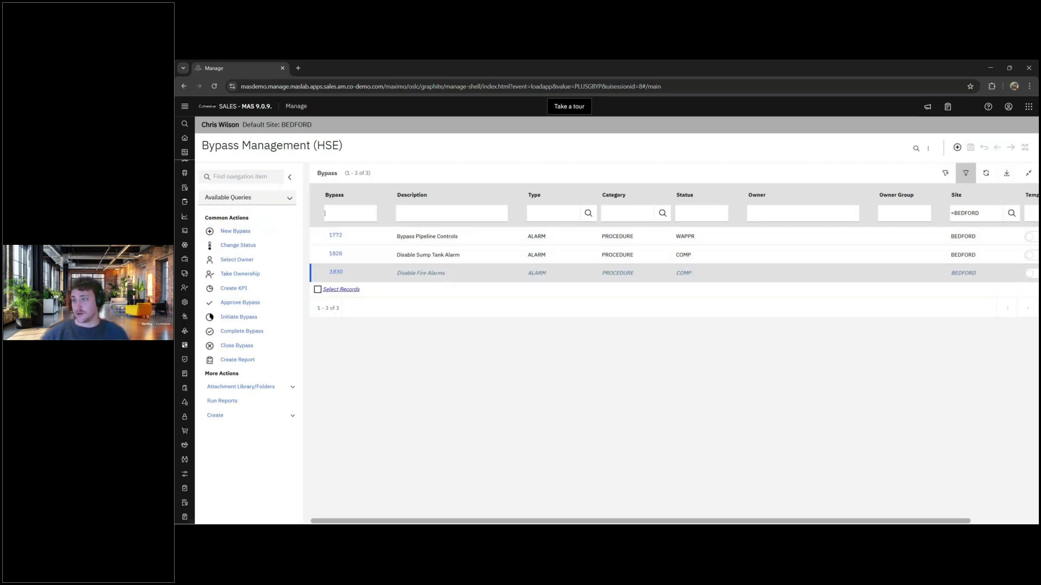
- Rerun the bypass list query so only 1772 and 1828 remain listed
key(Return)
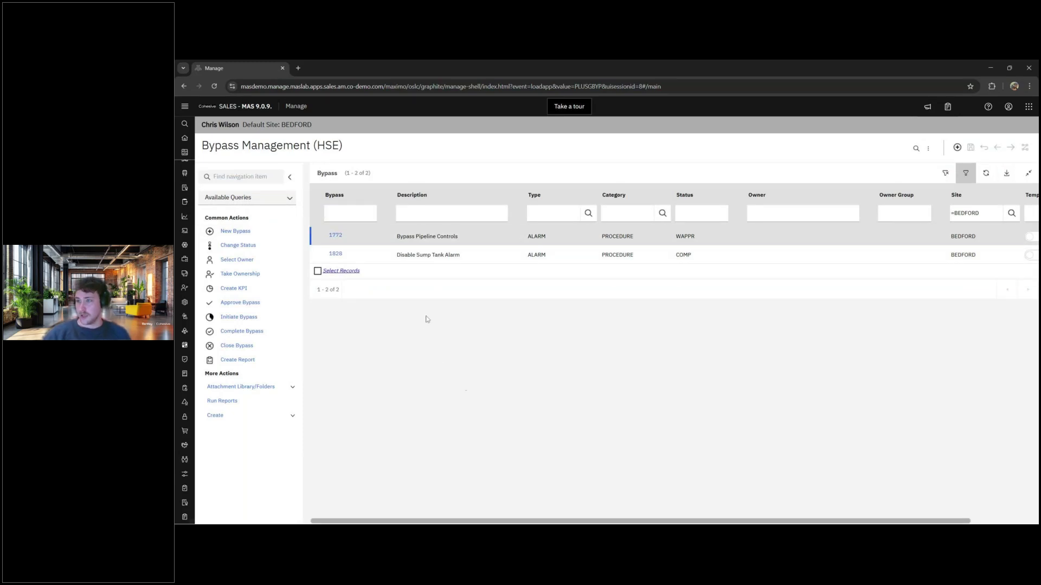
click(255, 201)
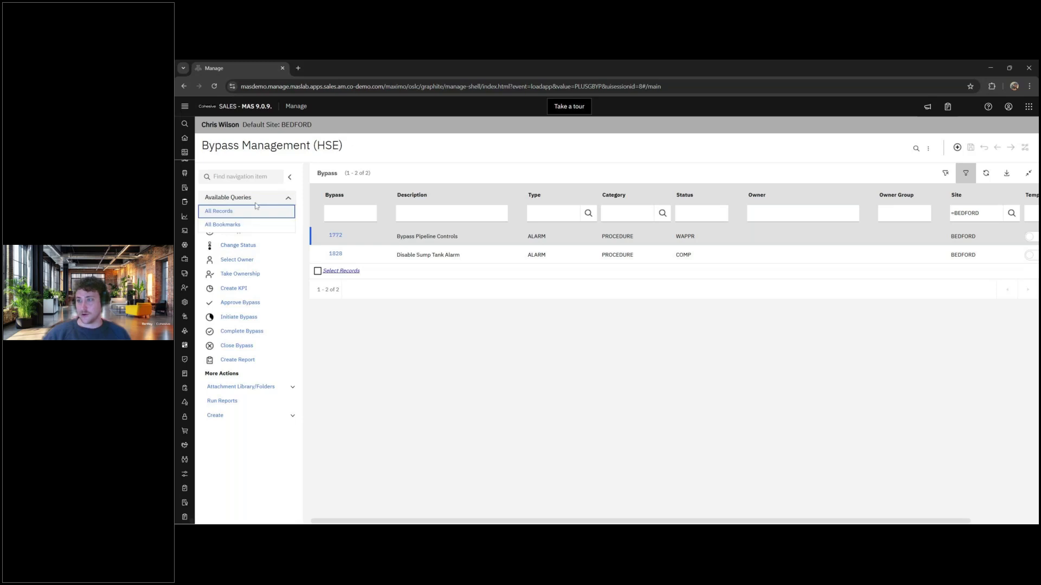
click(430, 402)
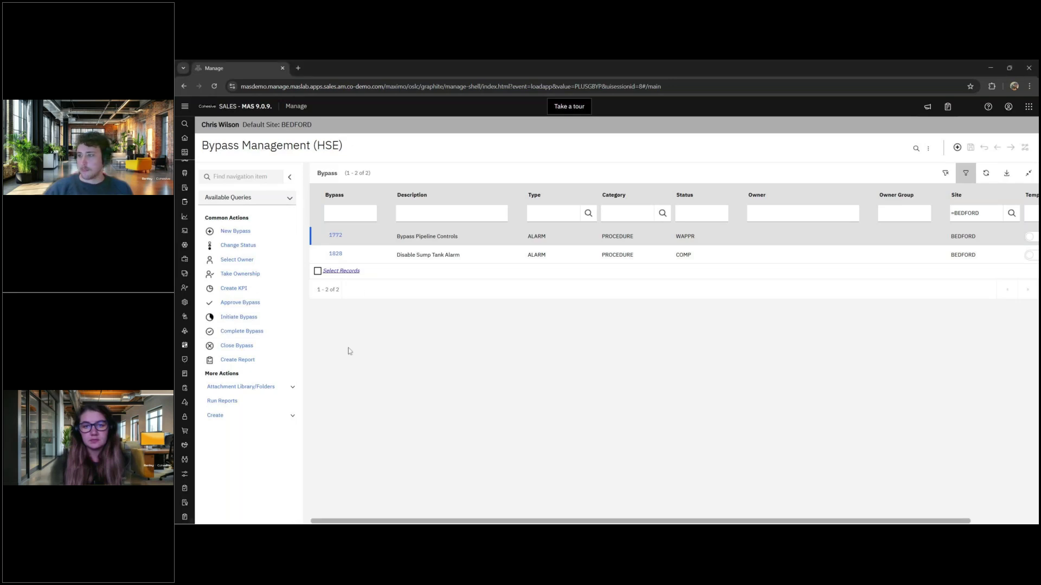
- Open bypass 1772 Bypass Pipeline Controls (WAPPR, ALARM, location BR230, asset 11230)
click(335, 236)
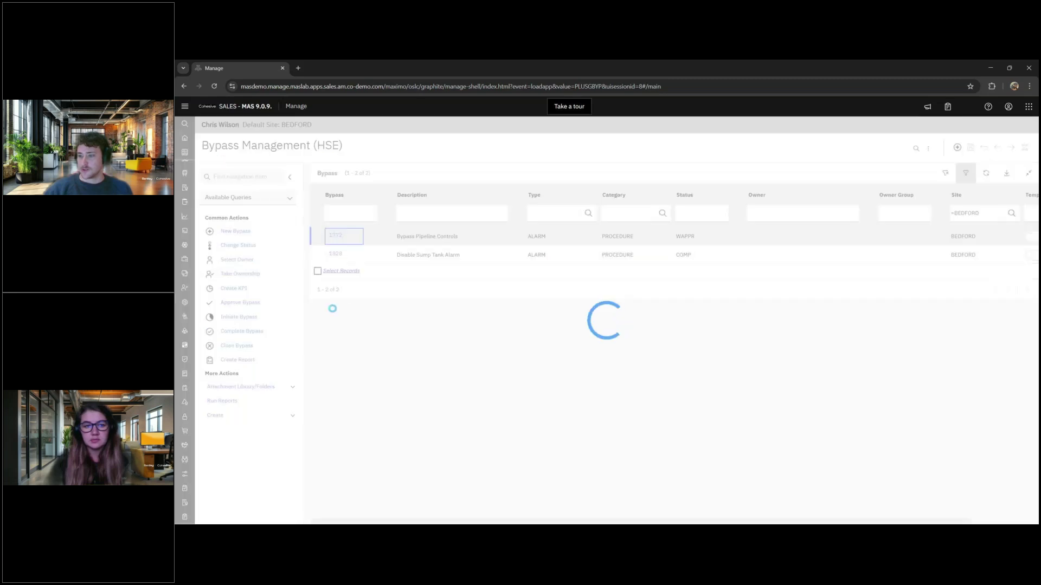
scroll(280, 390, down, 3)
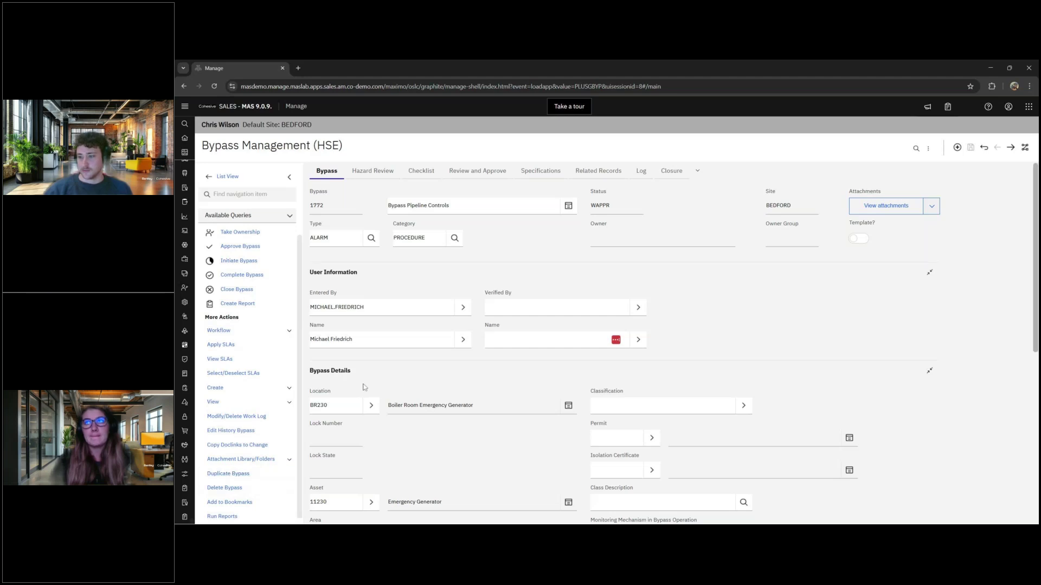
scroll(261, 472, up, 1)
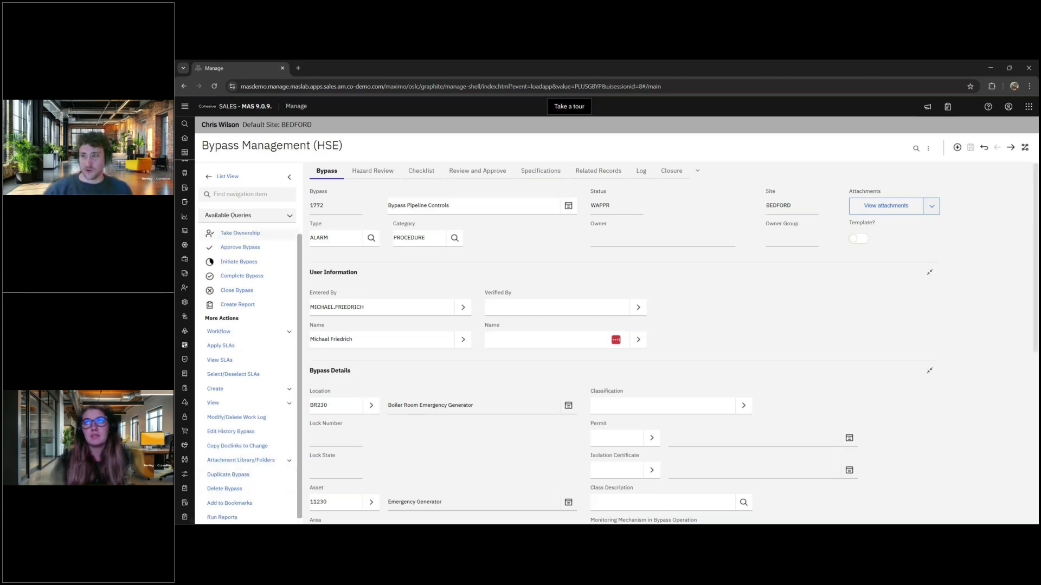
click(249, 180)
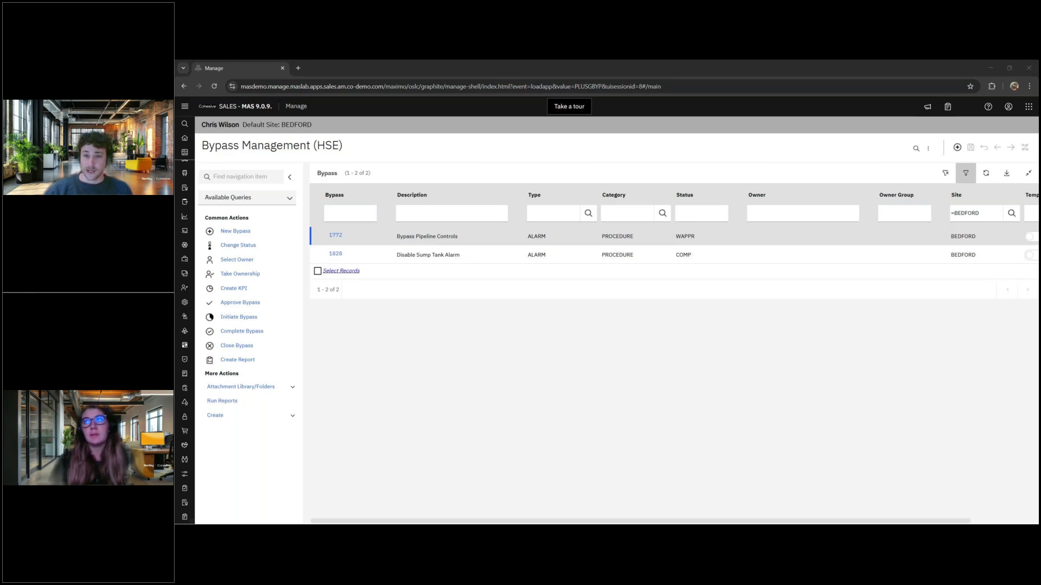
click(336, 235)
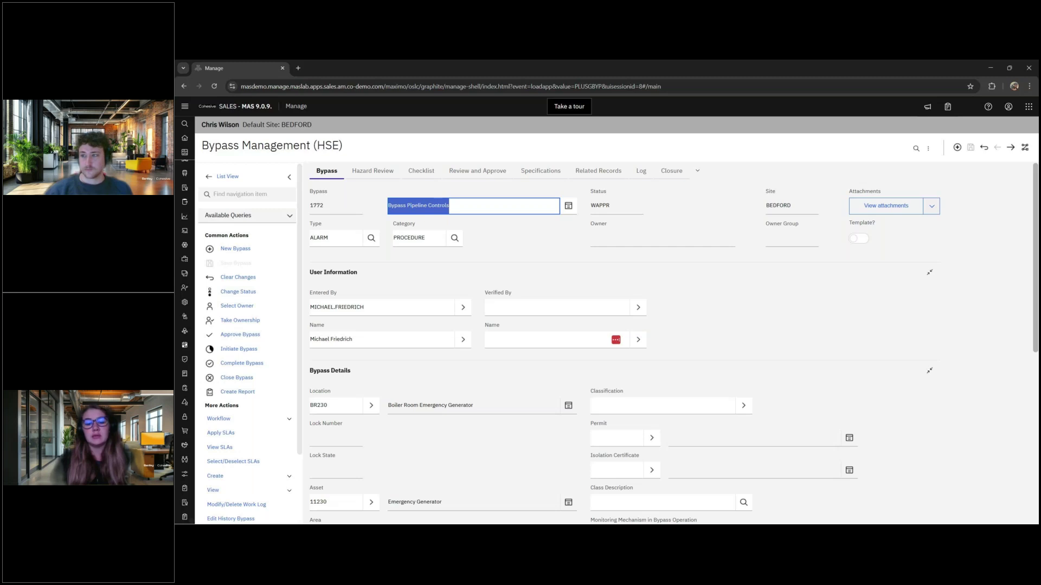
click(535, 267)
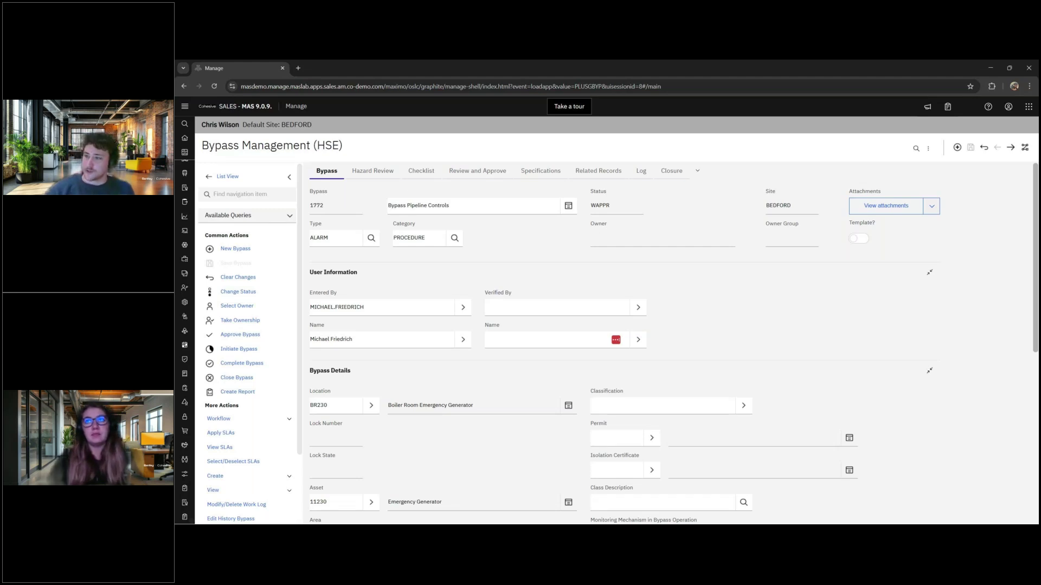
- Review bypass 1772's form, its View options and Run Reports, cancelling without a report
scroll(472, 275, down, 3)
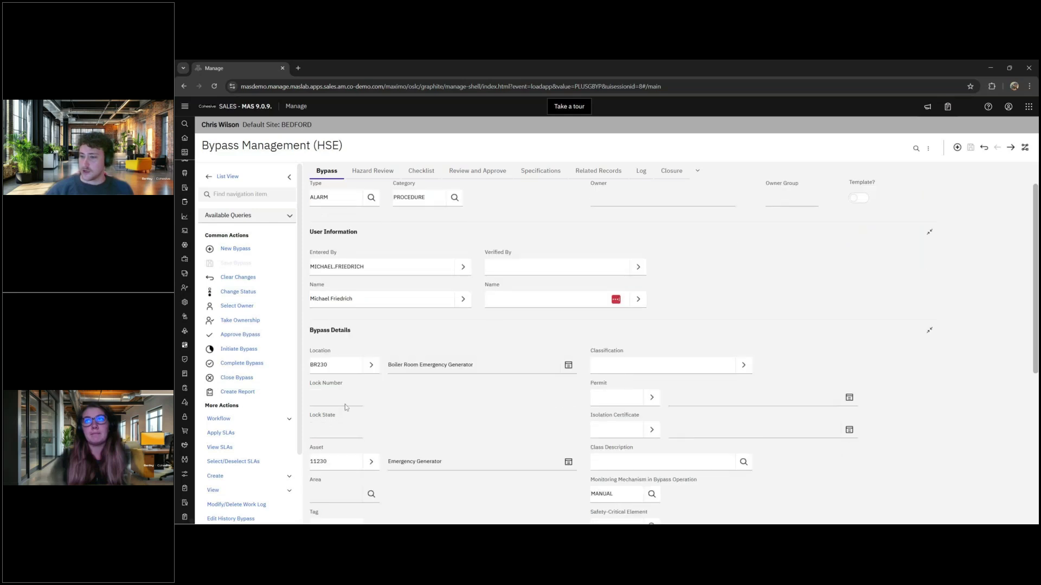
scroll(259, 457, down, 4)
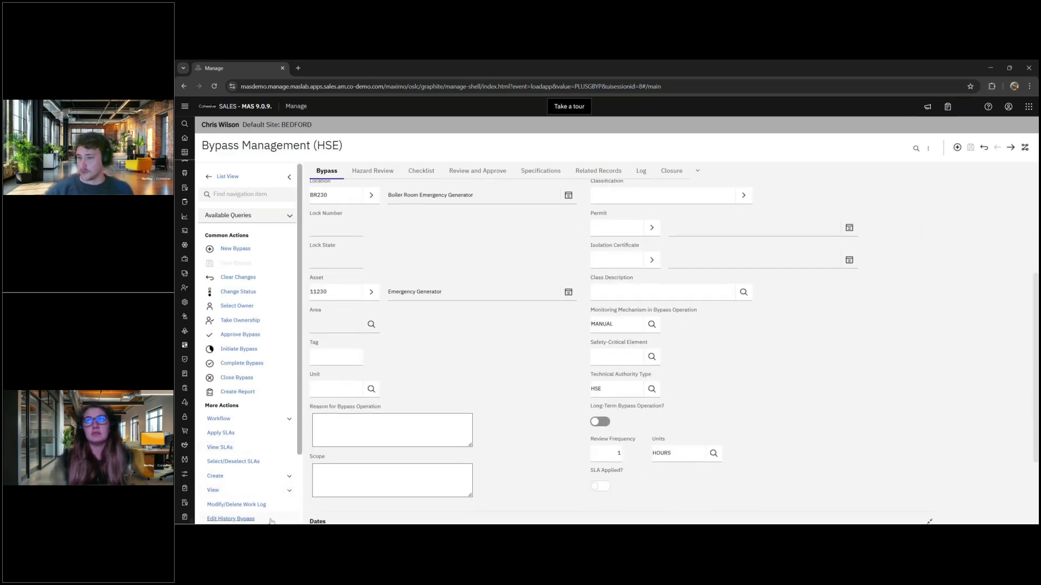
click(287, 495)
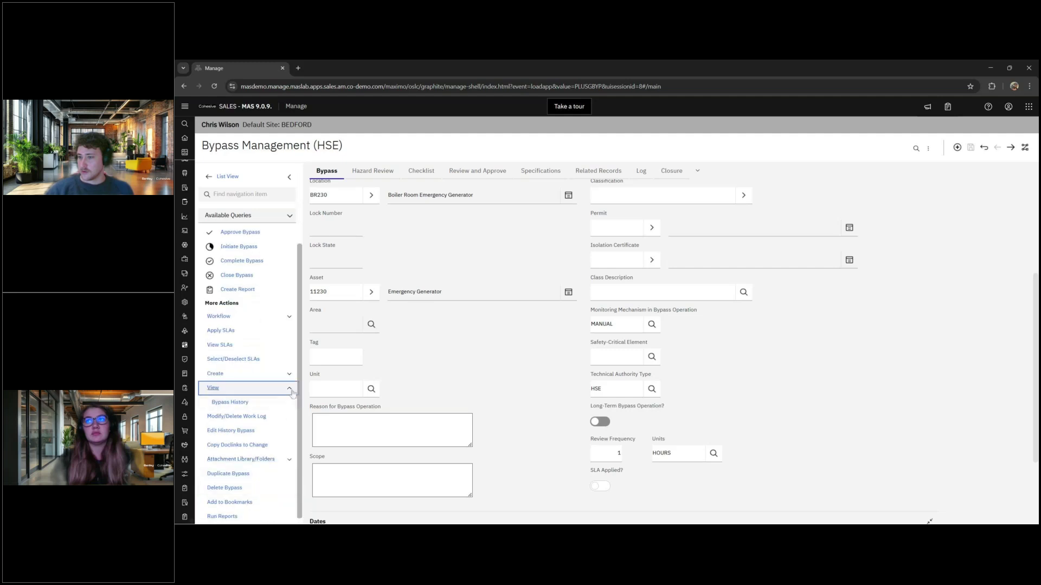
click(291, 392)
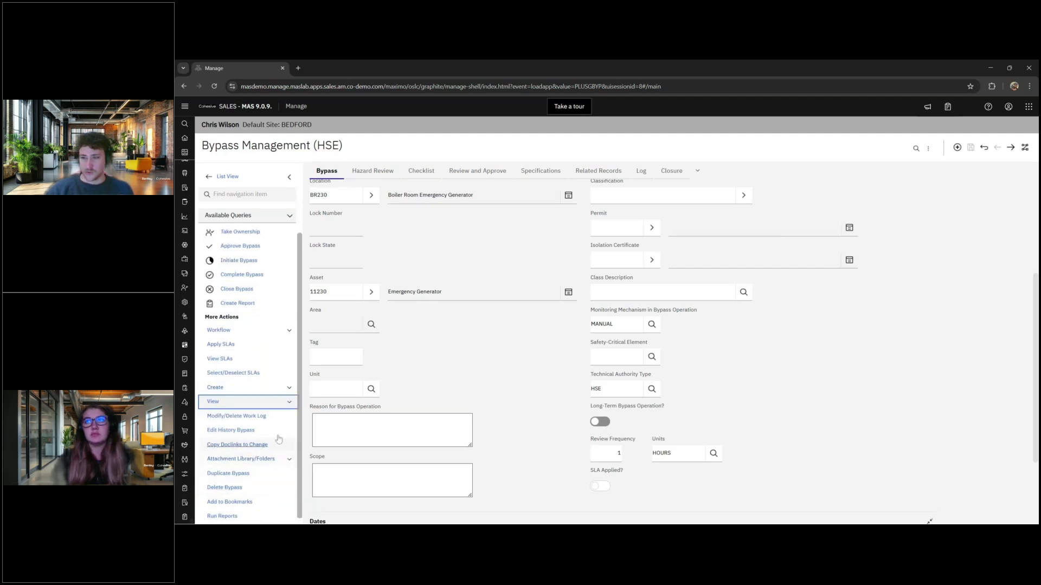
scroll(282, 380, up, 2)
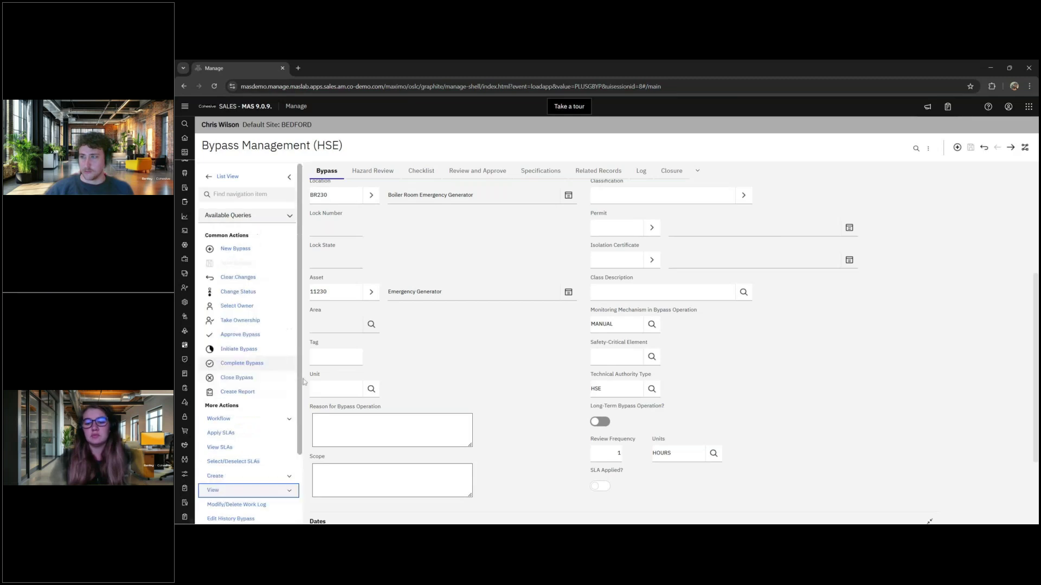
scroll(307, 383, up, 5)
scroll(249, 512, down, 2)
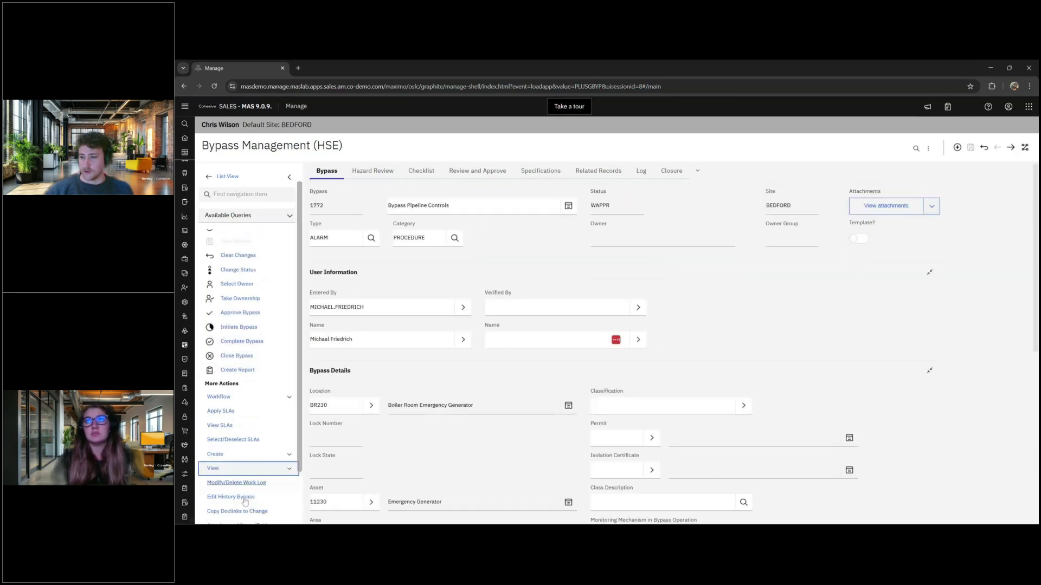
scroll(249, 513, down, 1)
click(227, 516)
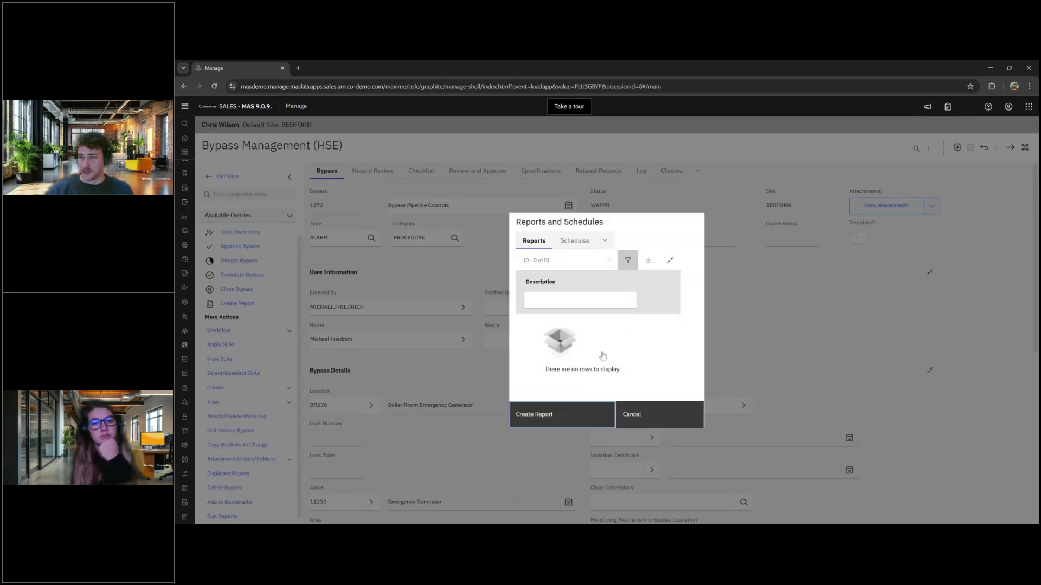
click(635, 424)
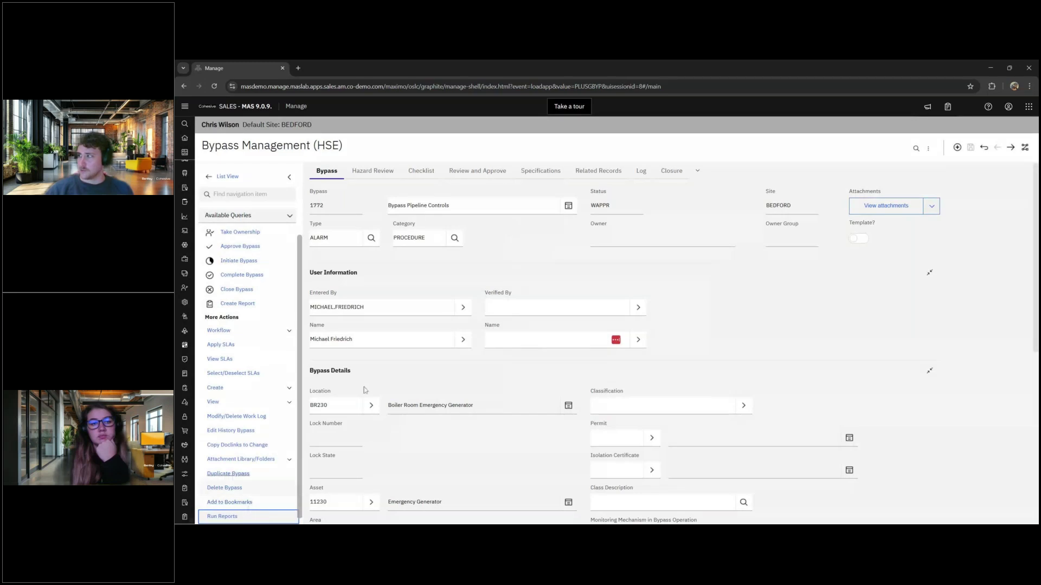
- Check the extra search options, then return to the bypass record list
click(929, 148)
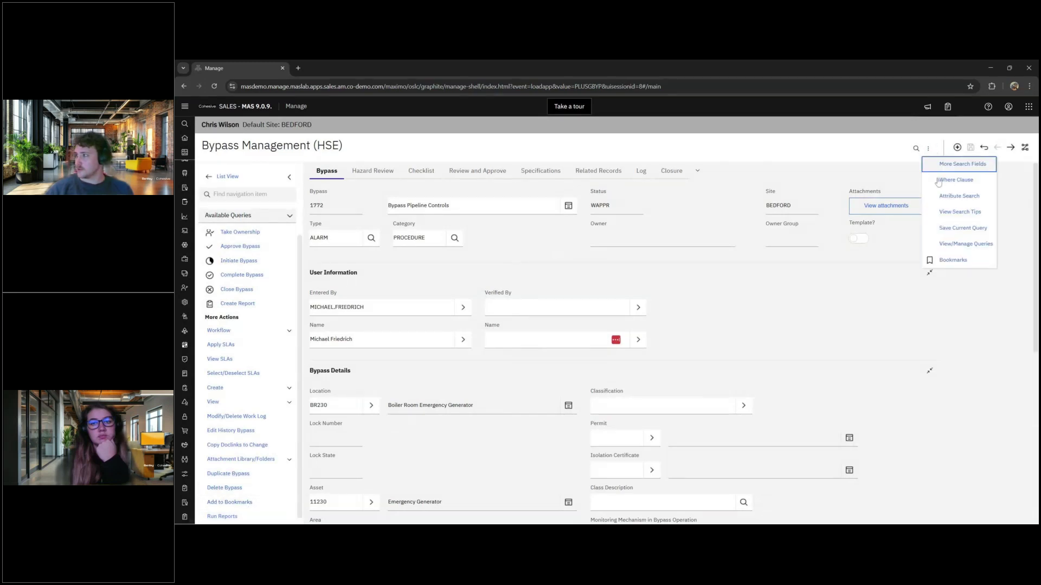
click(928, 149)
click(928, 148)
click(875, 330)
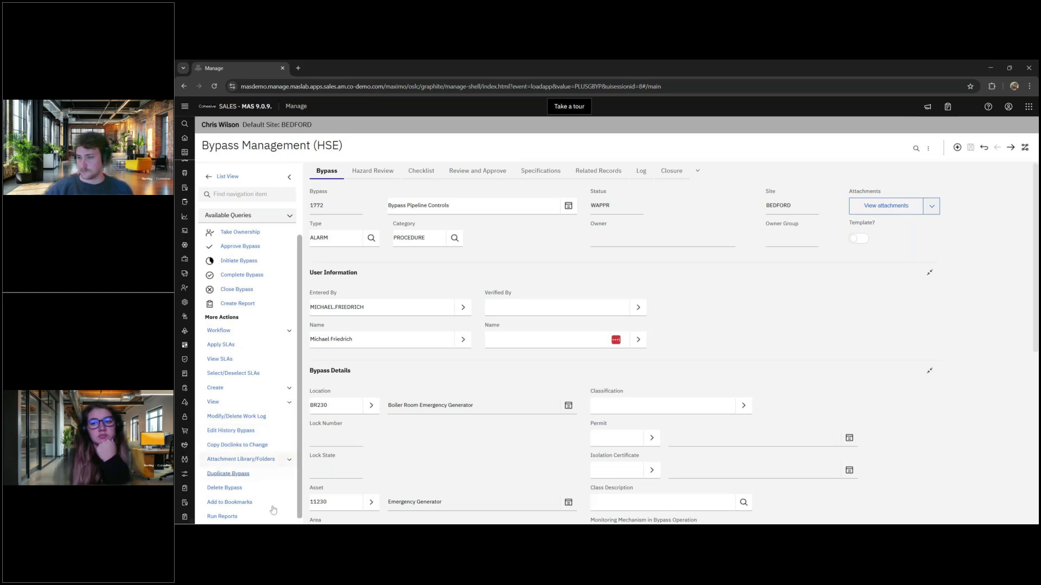
scroll(273, 512, up, 2)
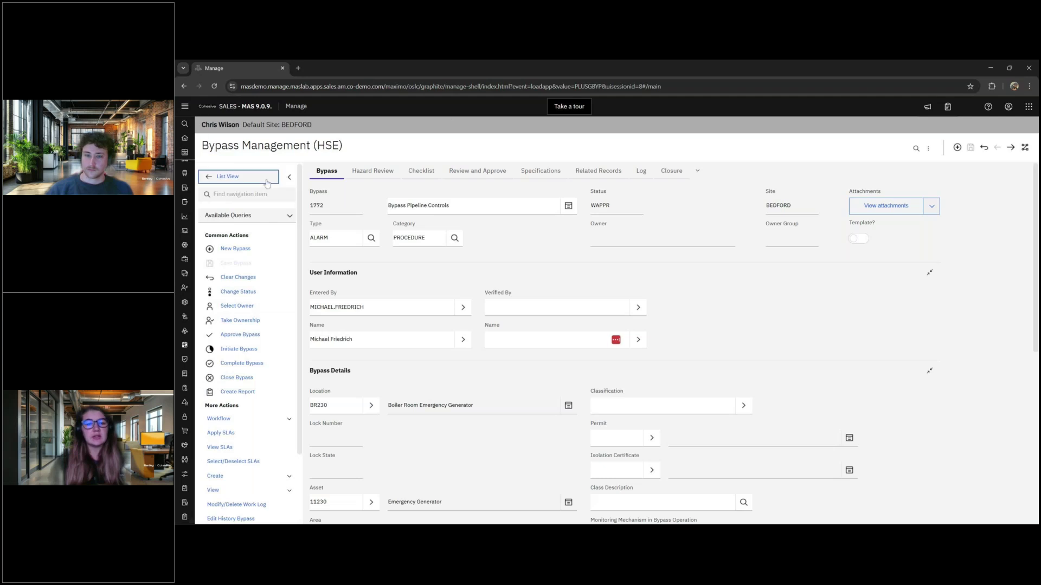
click(225, 176)
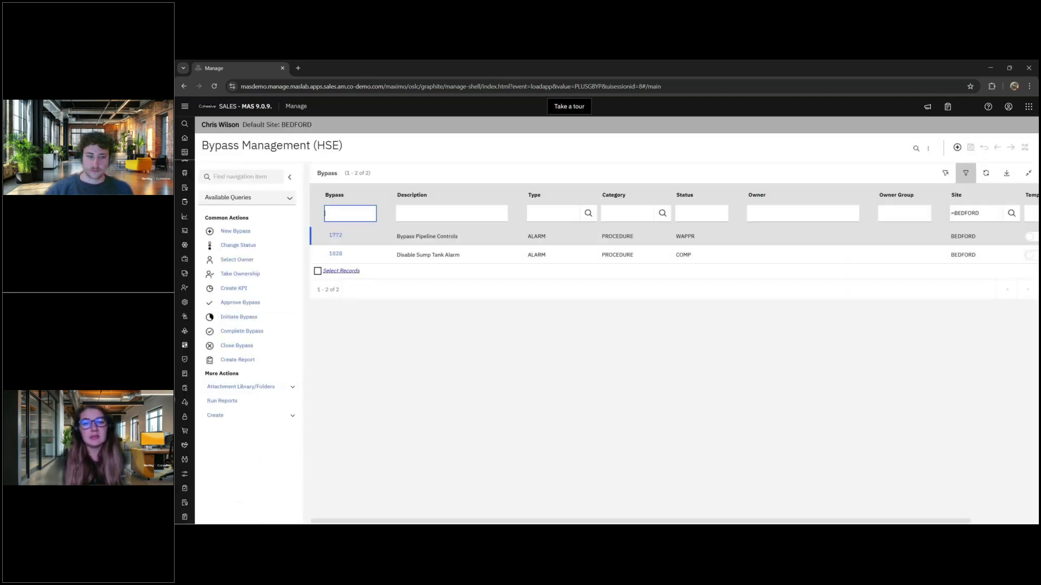